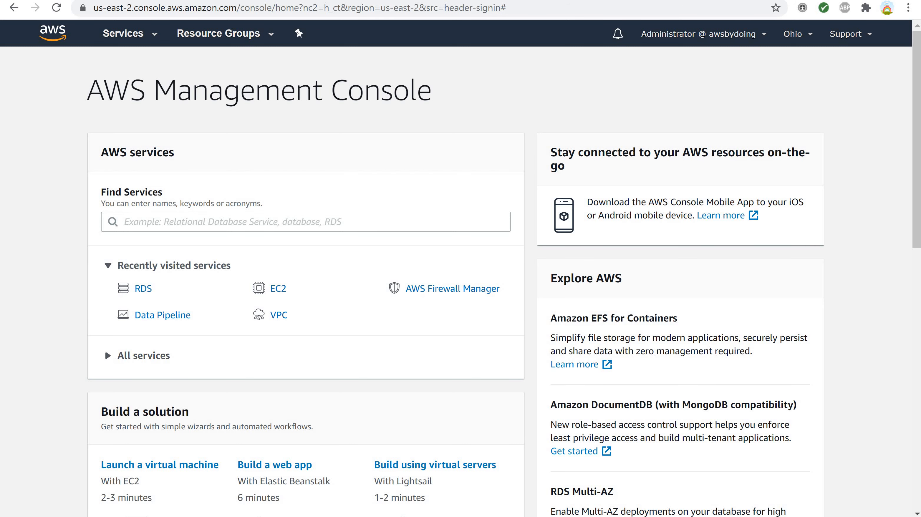
- Find and open the RDS service
click(152, 221)
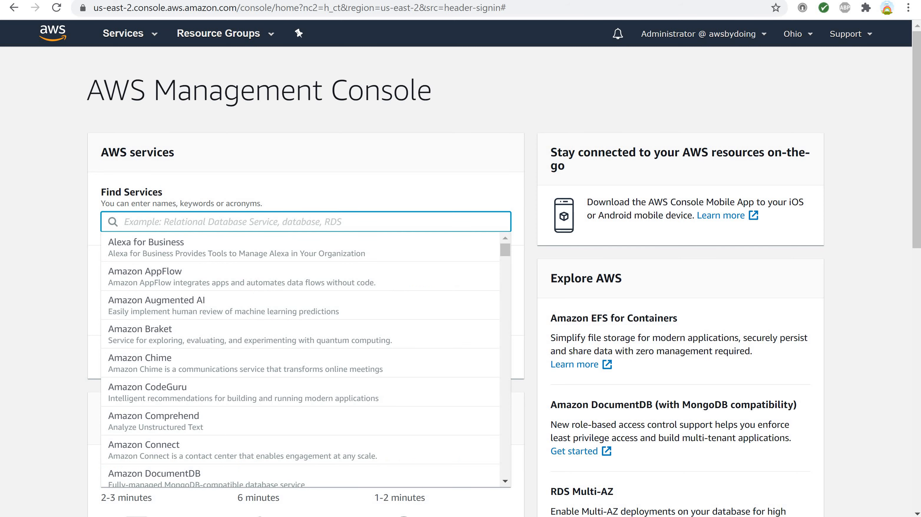
text(RDS)
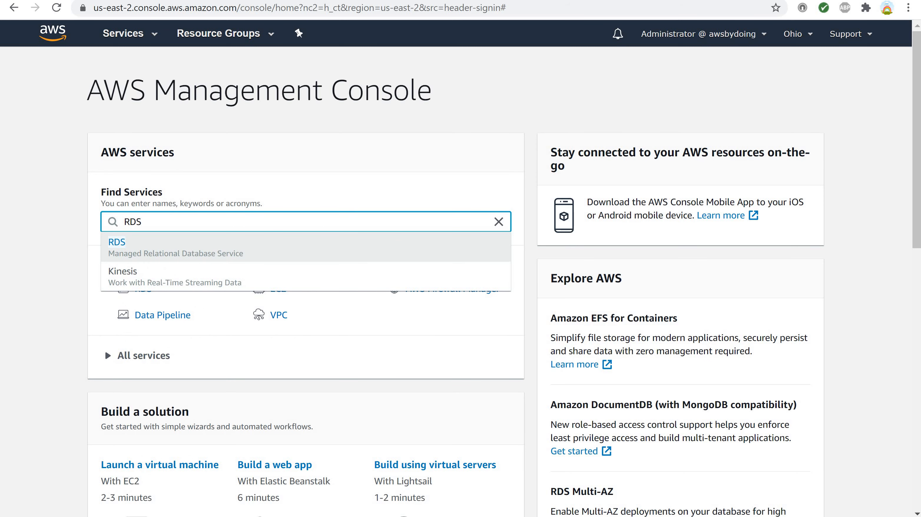
key(Return)
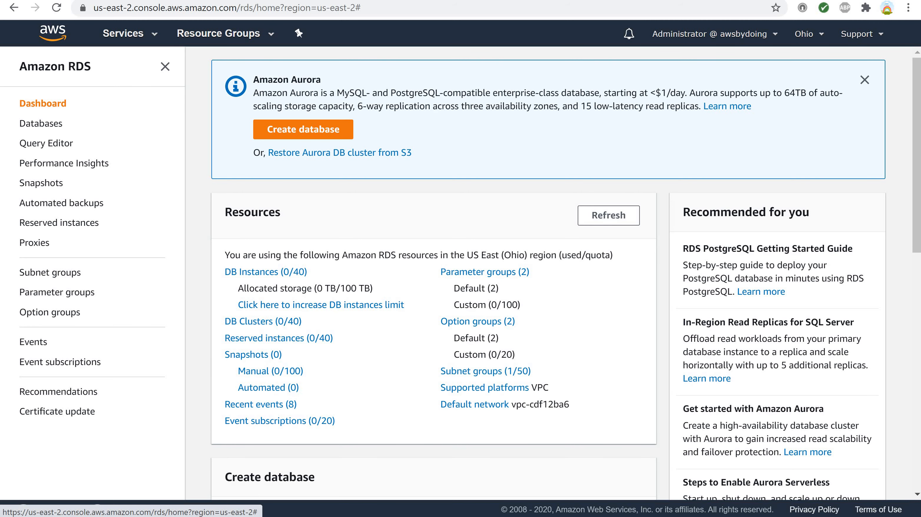
- View the available AWS regions and start creating a new RDS database
click(805, 33)
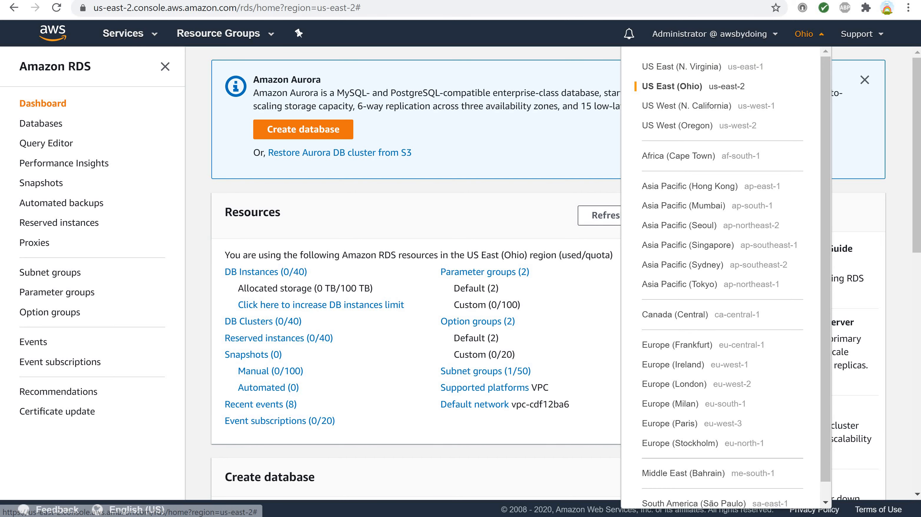
click(805, 33)
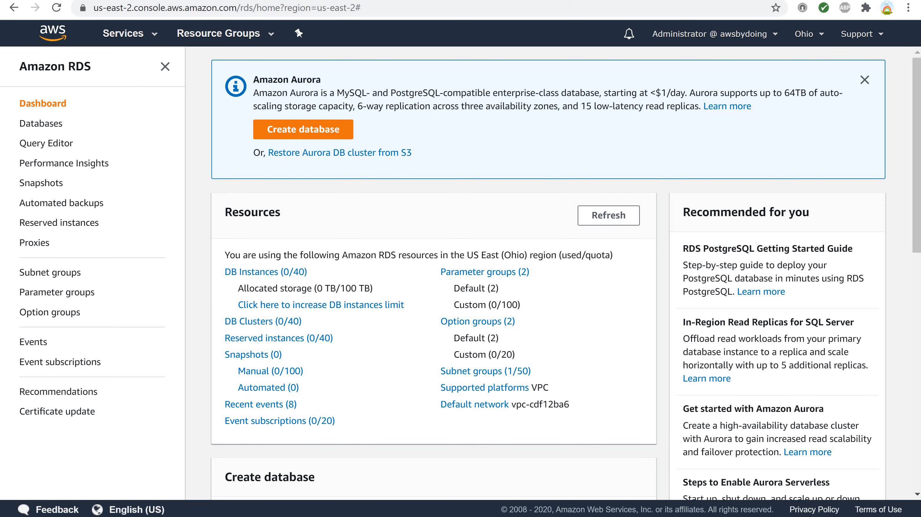
click(303, 130)
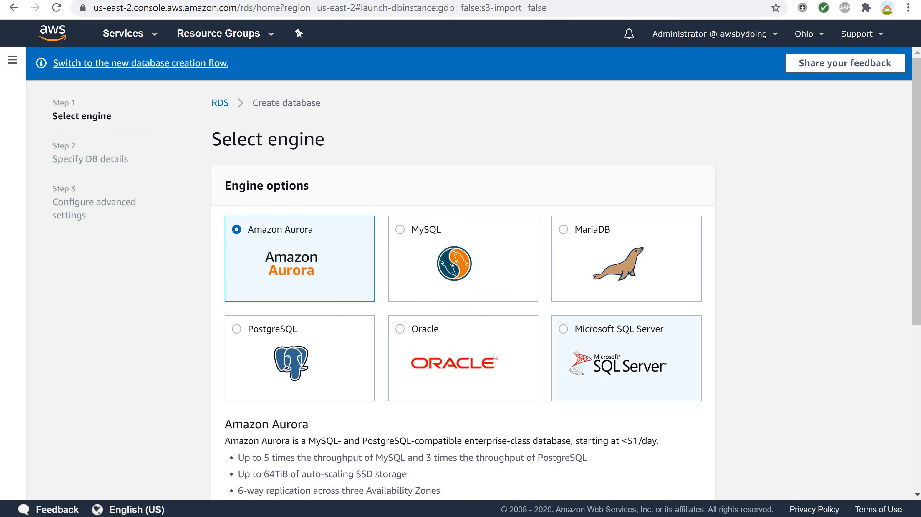
- Choose Microsoft SQL Server as the engine with only RDS Free Usage Tier options enabled, and continue to the DB details
click(626, 358)
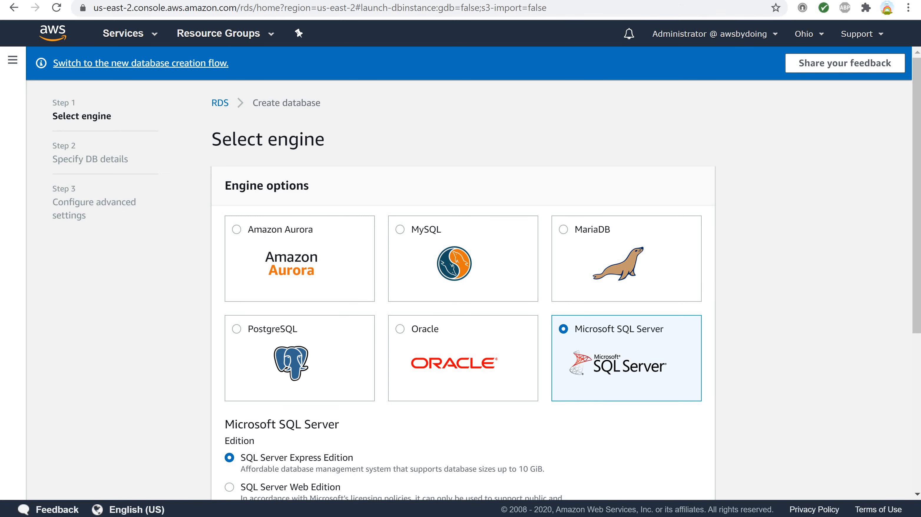
scroll(461, 271, down, 5)
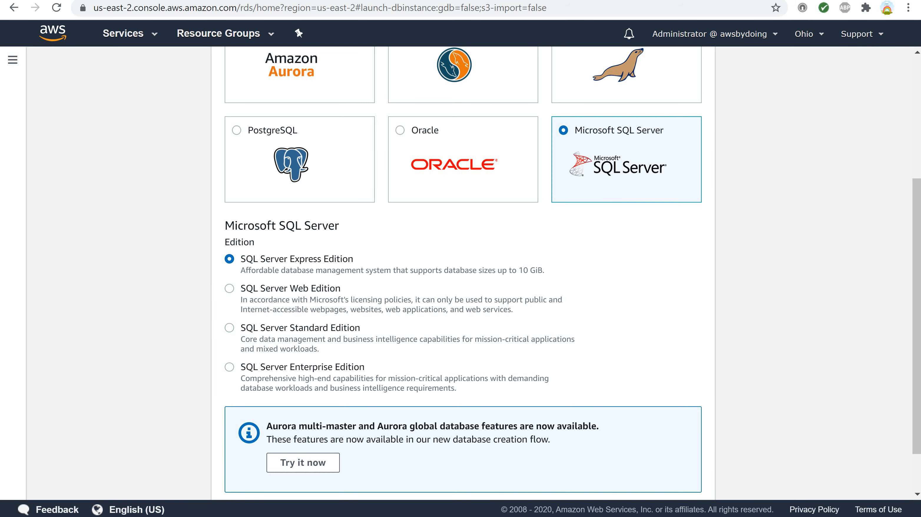
scroll(461, 272, down, 2)
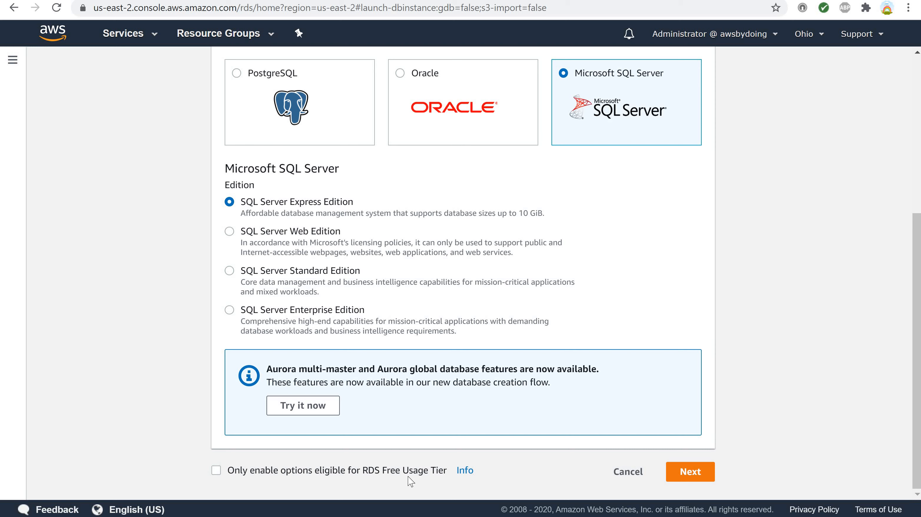
click(216, 470)
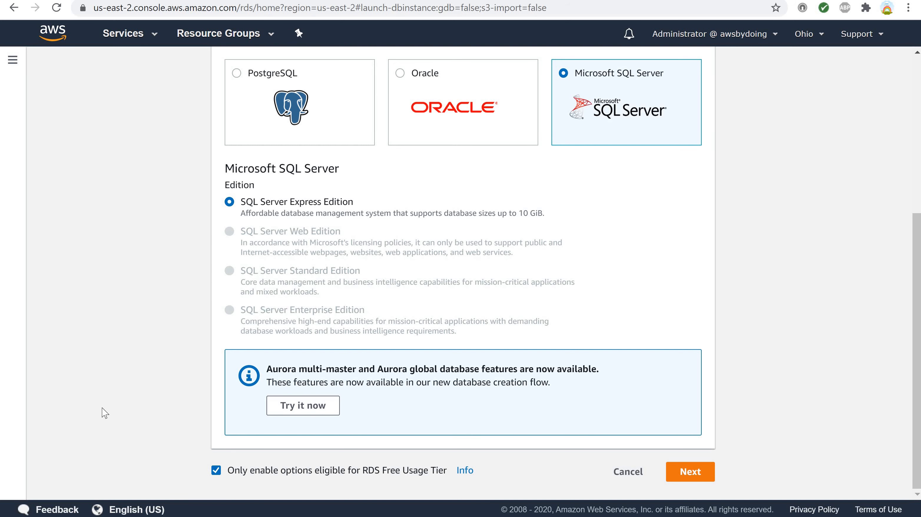
click(684, 472)
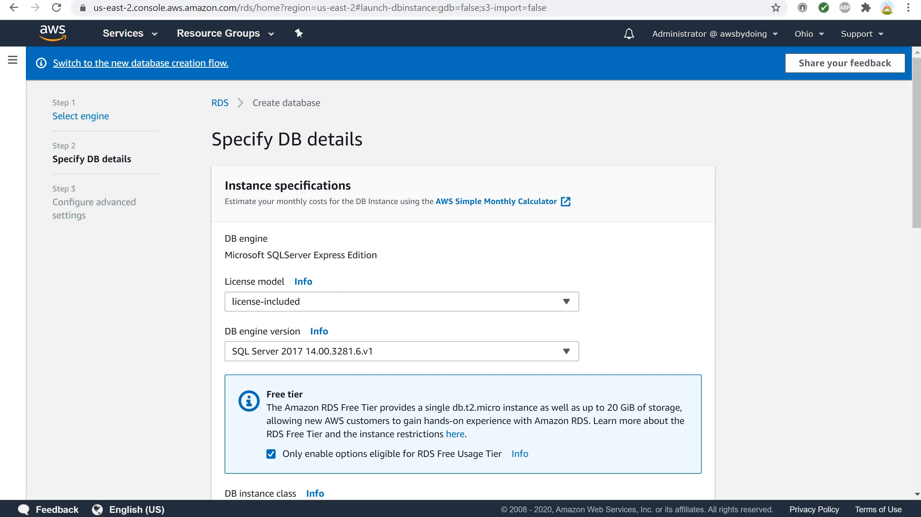
- Read the license model help and check which license models are offered
click(304, 282)
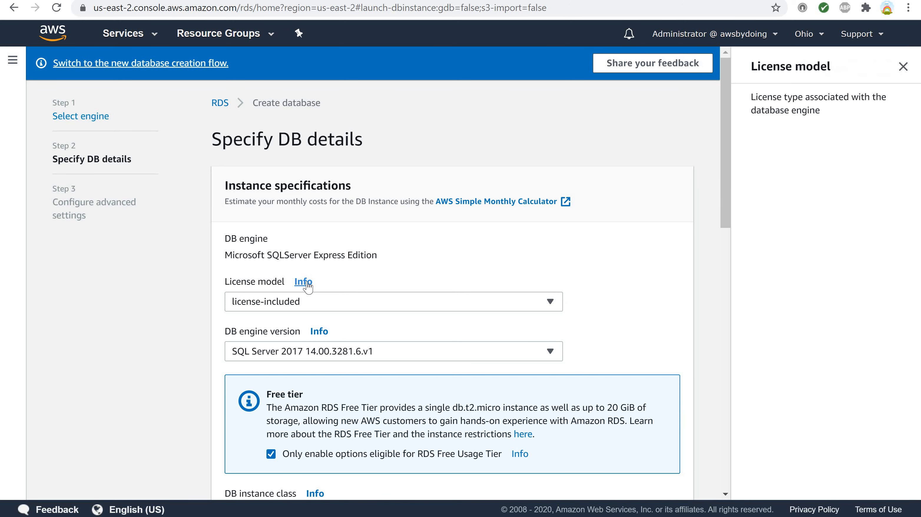
click(550, 302)
click(550, 303)
- Consult the DB engine version help, review the offered versions and select SQL Server 2017 14.00.3281.6.v1
click(316, 335)
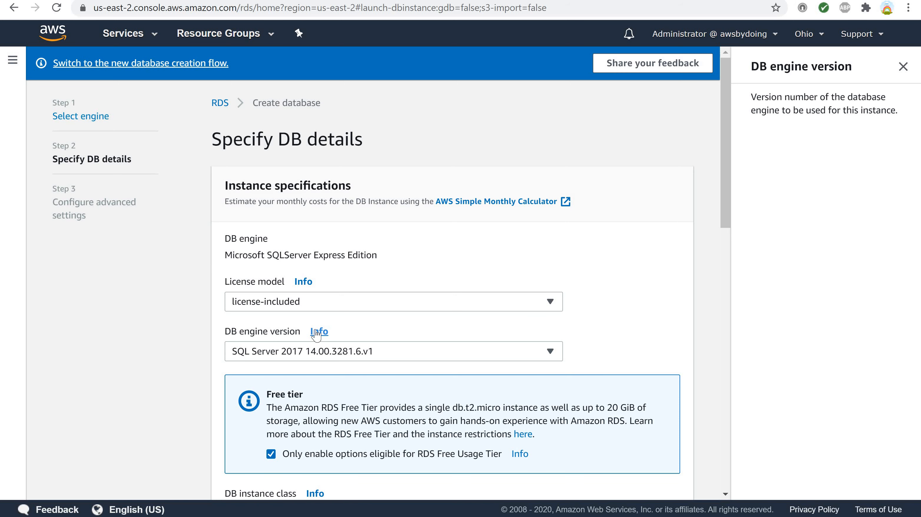
click(553, 355)
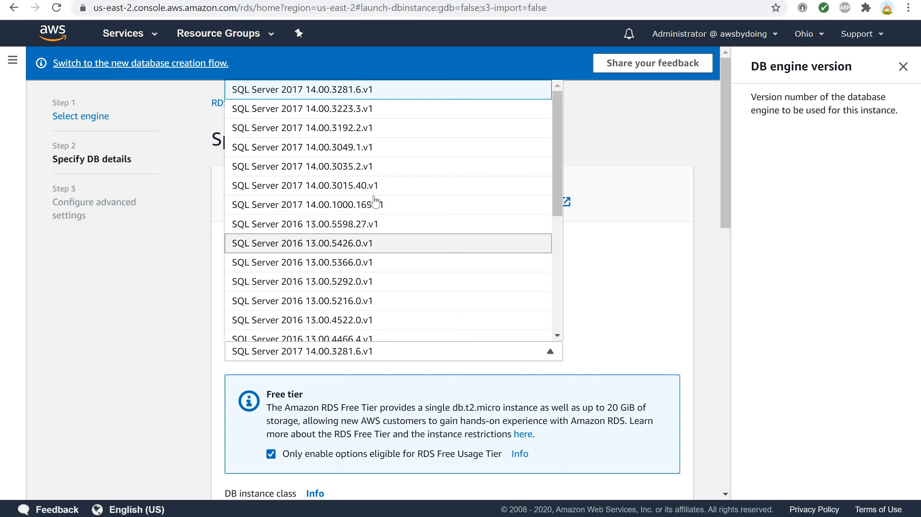
scroll(377, 142, down, 5)
scroll(377, 142, up, 5)
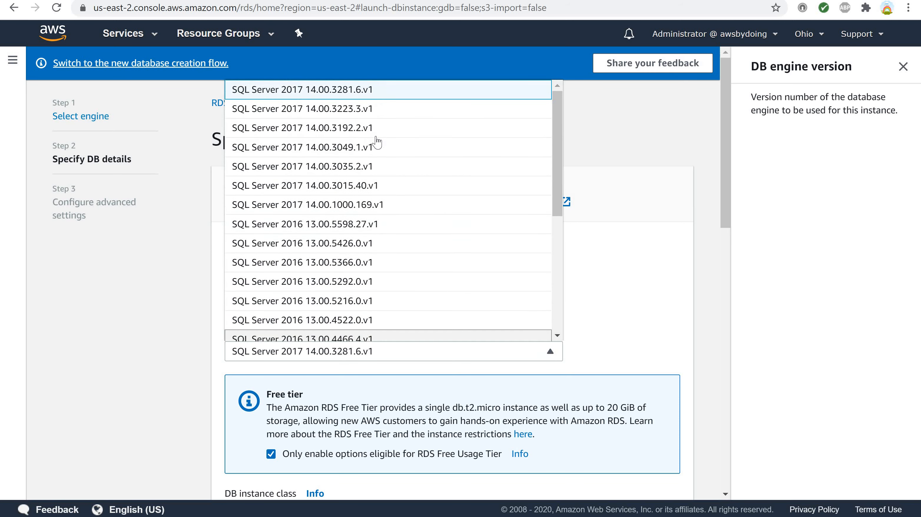
scroll(376, 142, down, 6)
scroll(376, 142, up, 6)
click(353, 90)
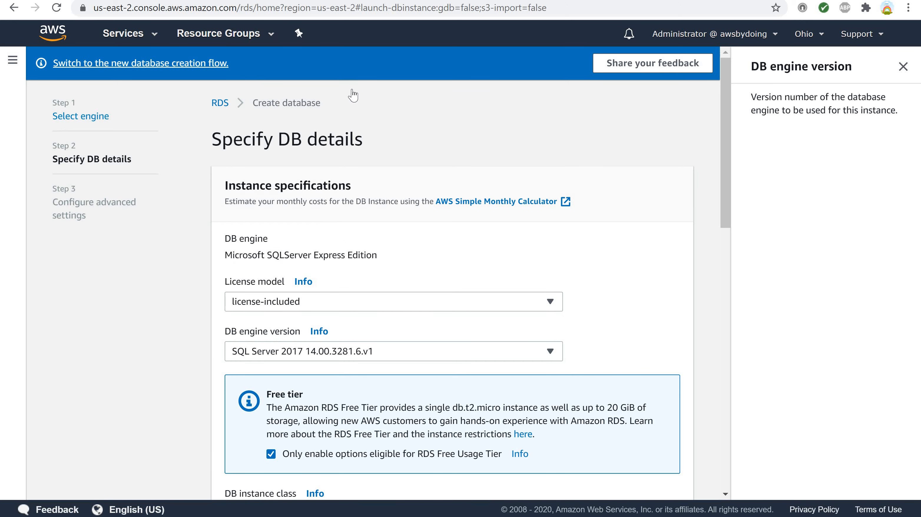
- Examine the available DB instance classes and the help details for the selected class
scroll(235, 323, down, 5)
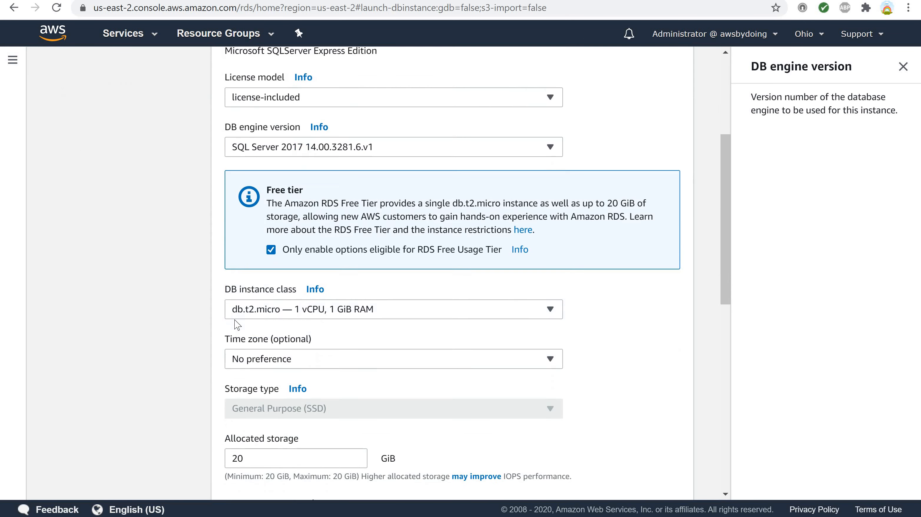
scroll(236, 324, down, 5)
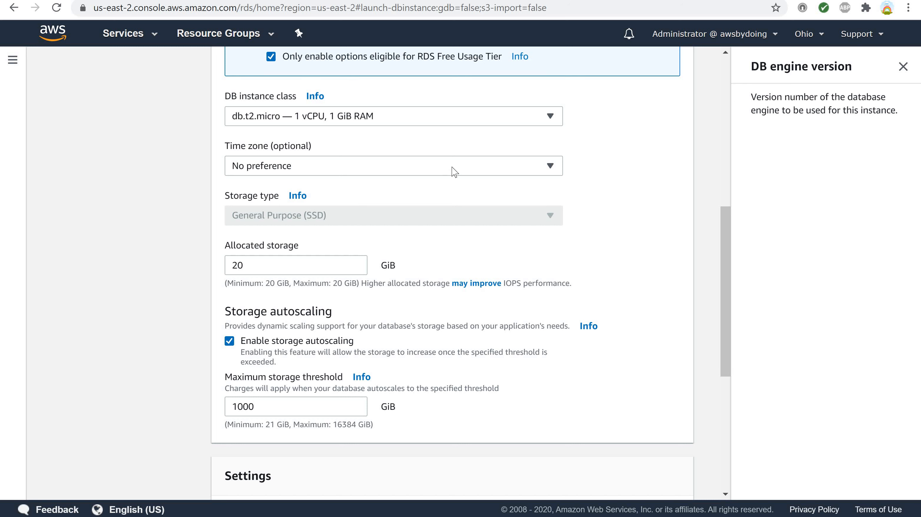
click(551, 117)
click(551, 117)
click(315, 97)
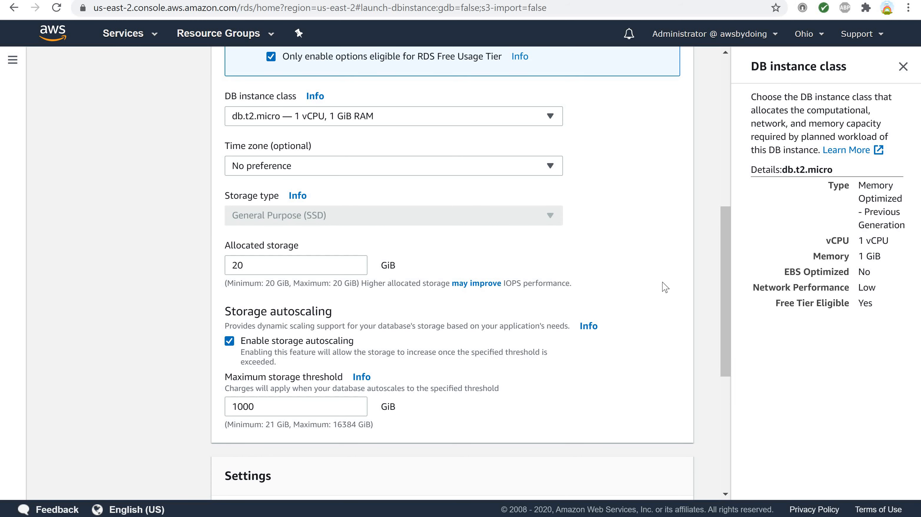
- Look through the optional time zone choices for the DB instance without selecting one
click(551, 166)
scroll(394, 277, down, 20)
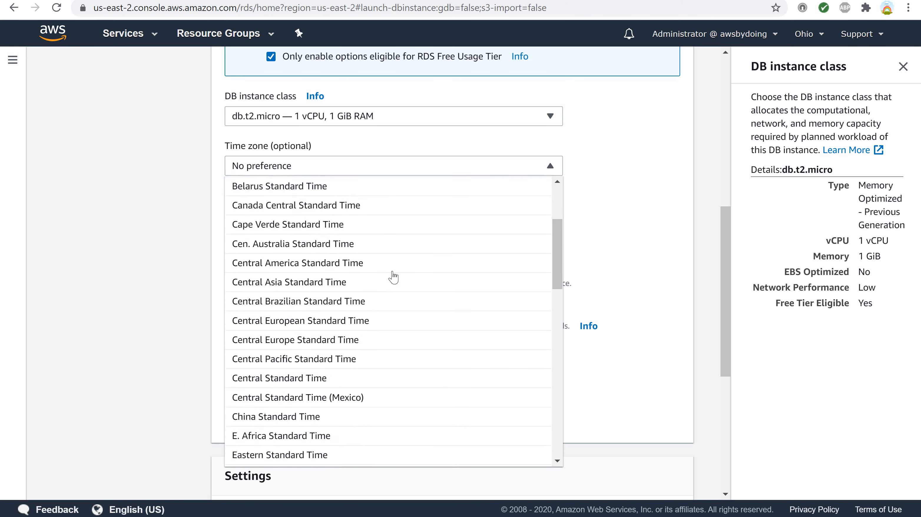
scroll(394, 277, up, 9)
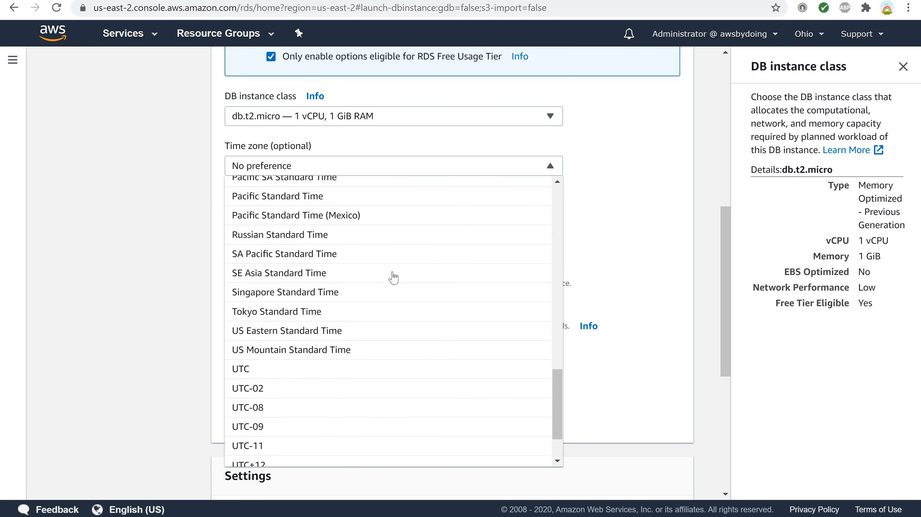
scroll(394, 277, down, 9)
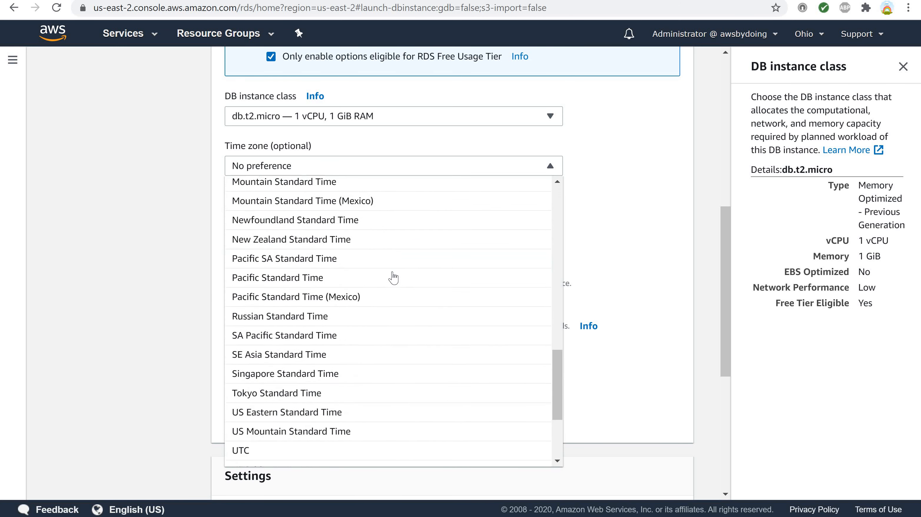
scroll(396, 274, up, 6)
scroll(397, 272, up, 3)
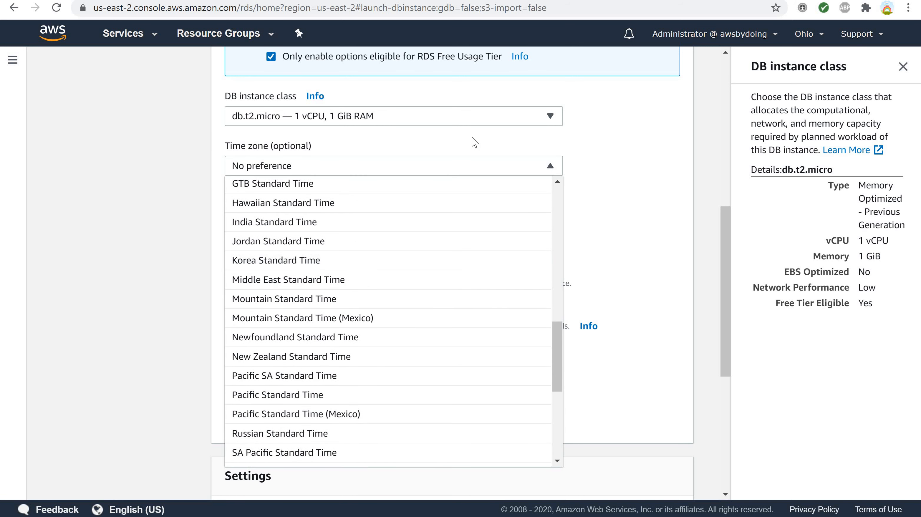
click(550, 166)
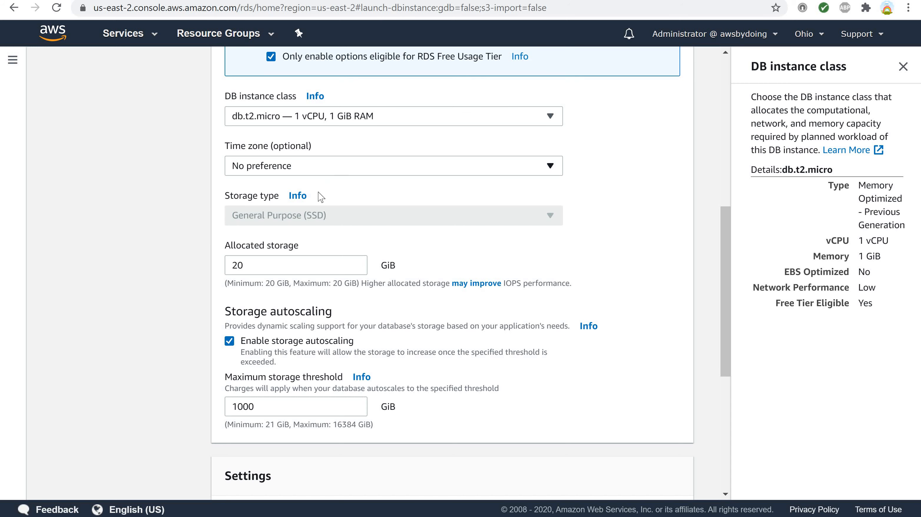
- Read the help on storage type and storage autoscaling, and check the allocated storage setting
click(296, 197)
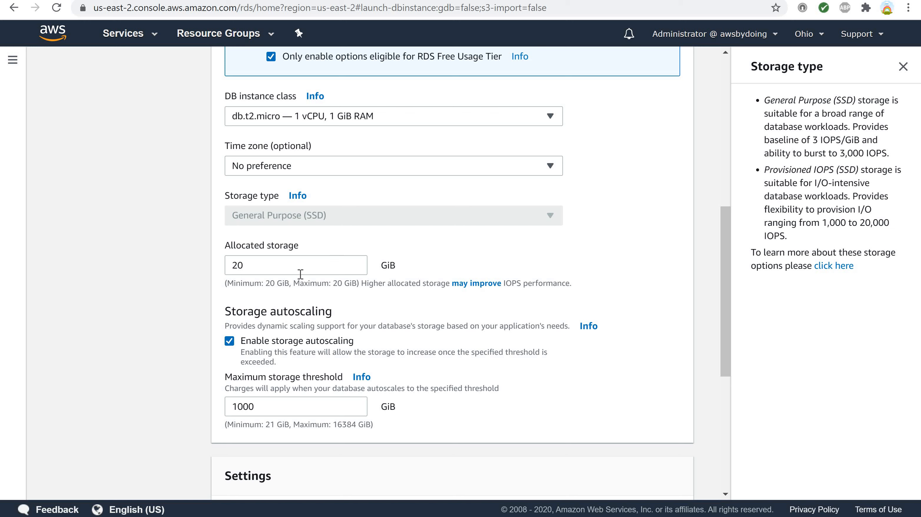
double_click(247, 266)
click(588, 326)
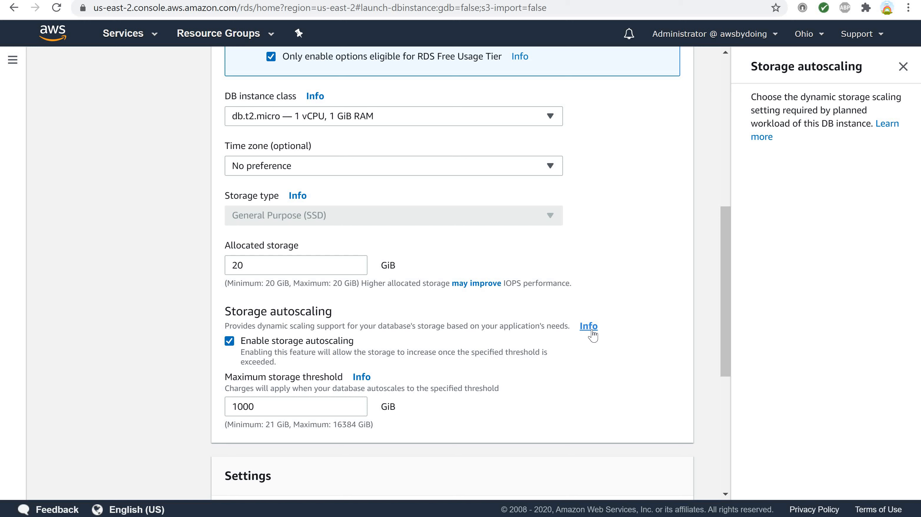
- Read the maximum storage threshold help and disable storage autoscaling for the instance
click(357, 378)
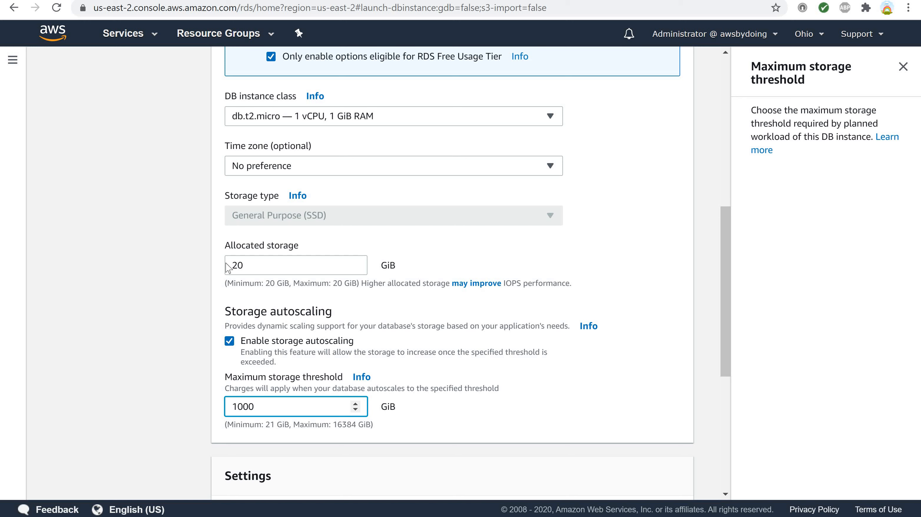
double_click(246, 265)
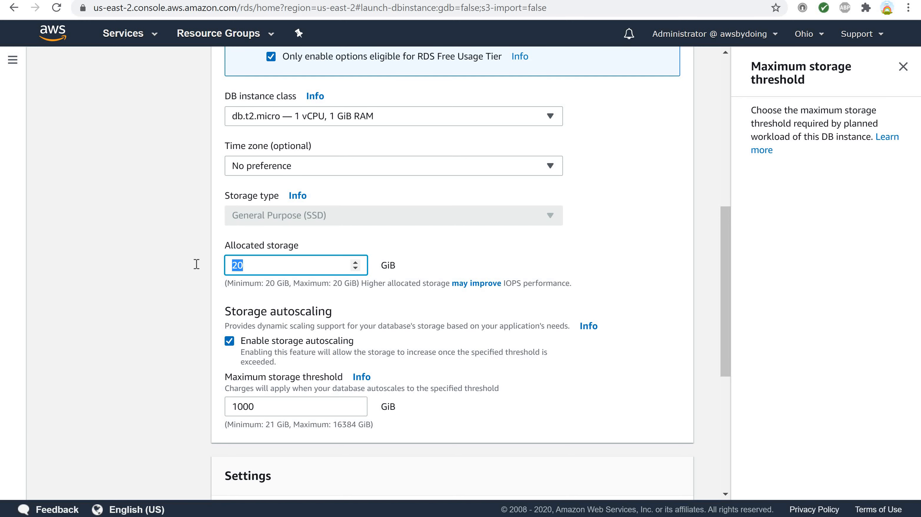
click(230, 342)
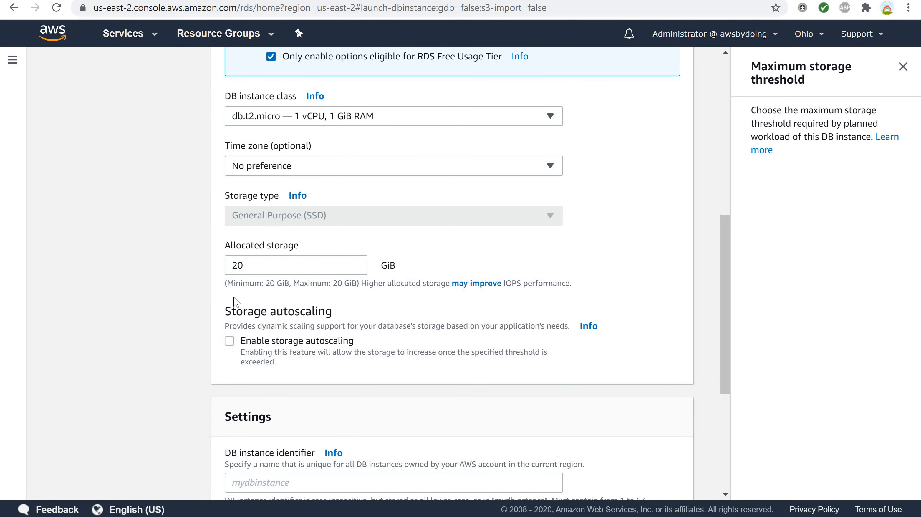
- Set the DB instance identifier to myrdstest and read the help for that field
scroll(234, 303, down, 6)
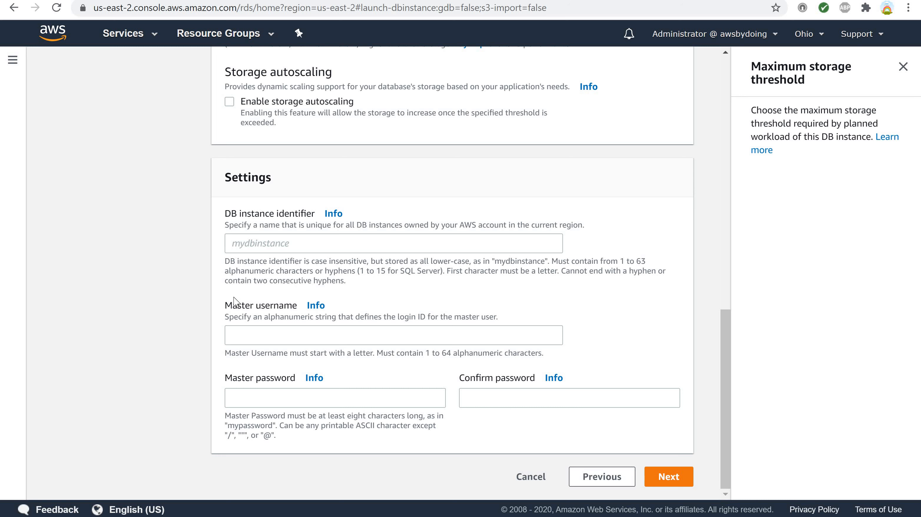
click(256, 242)
text(m)
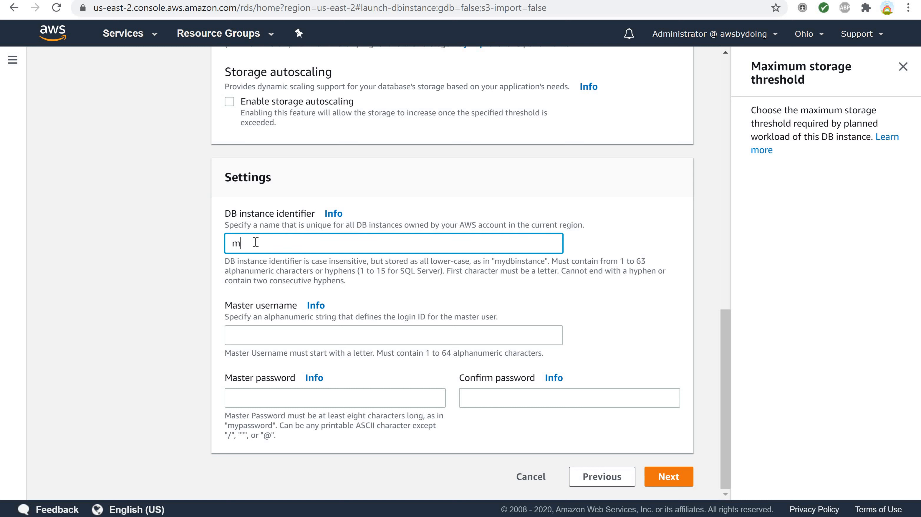
text(yrdstest)
click(325, 220)
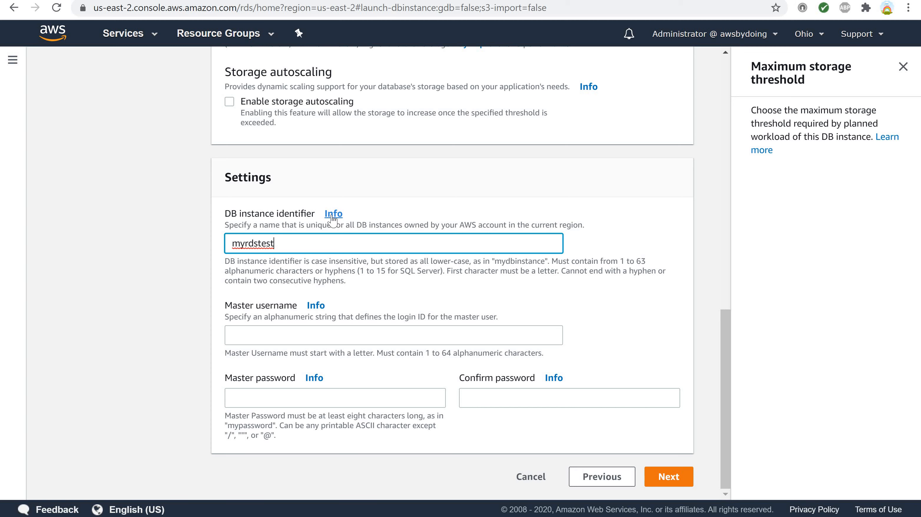
click(331, 215)
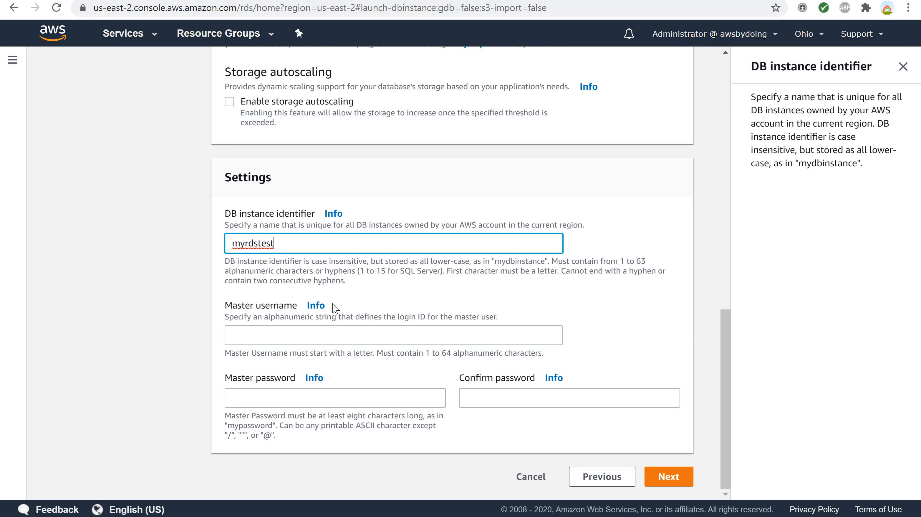
- Read the master username help and set the master username to masterUsername
click(316, 307)
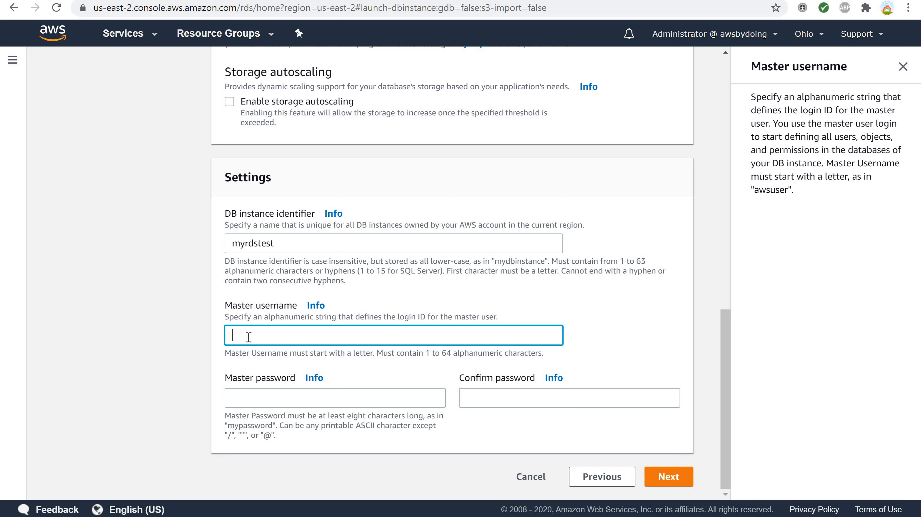
text(masterUsername)
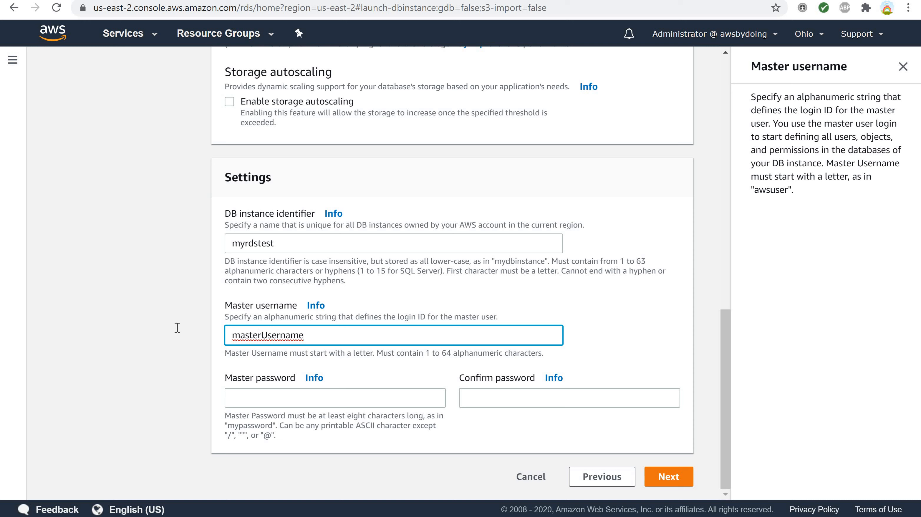
- Read the help on the master password and enter the master password
key(ctrl+a)
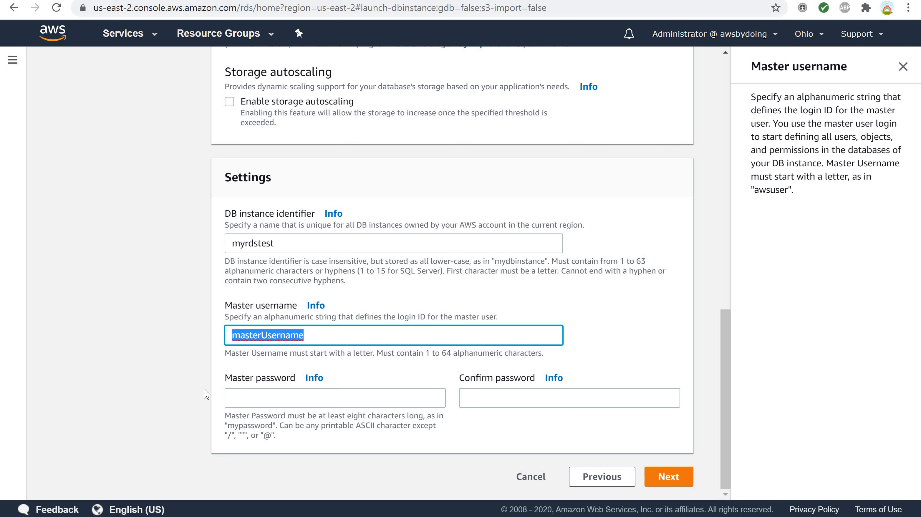
click(234, 394)
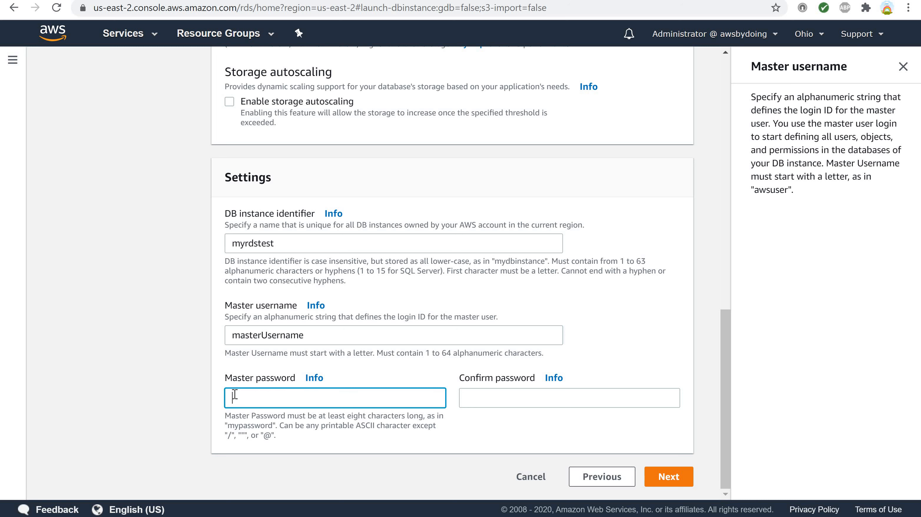
click(314, 379)
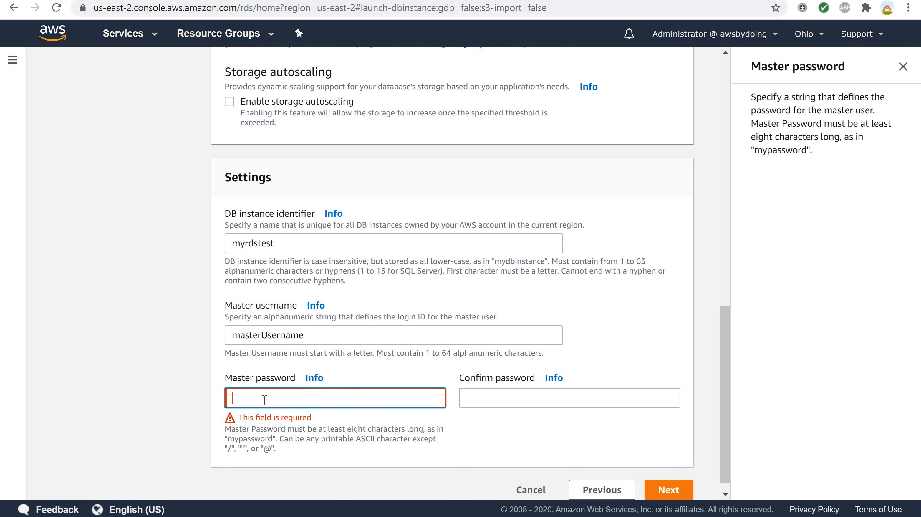
key(ctrl+v)
- Read the confirm password help, re-enter the master password to confirm it, and continue to the advanced settings
click(472, 402)
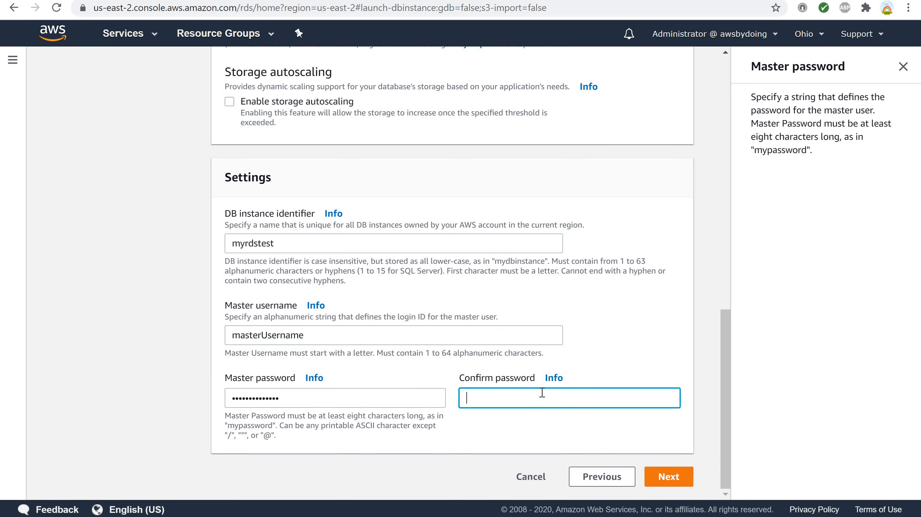
click(560, 381)
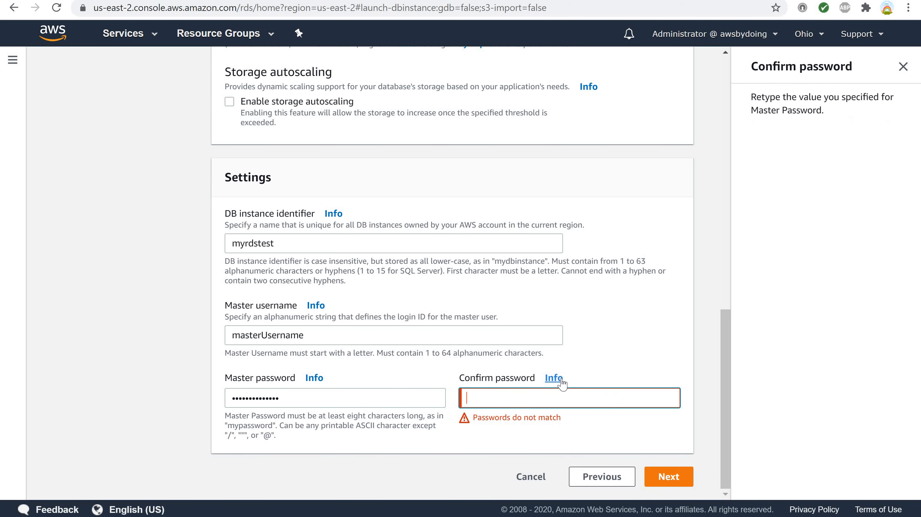
click(478, 396)
key(ctrl+v)
click(667, 479)
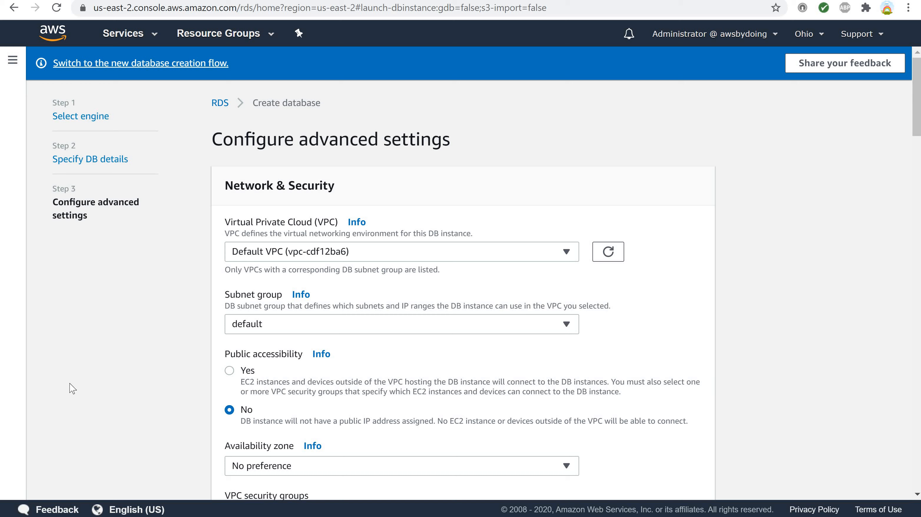
- Check the available VPC and subnet group choices and read the help on both settings
click(566, 253)
click(566, 254)
click(357, 222)
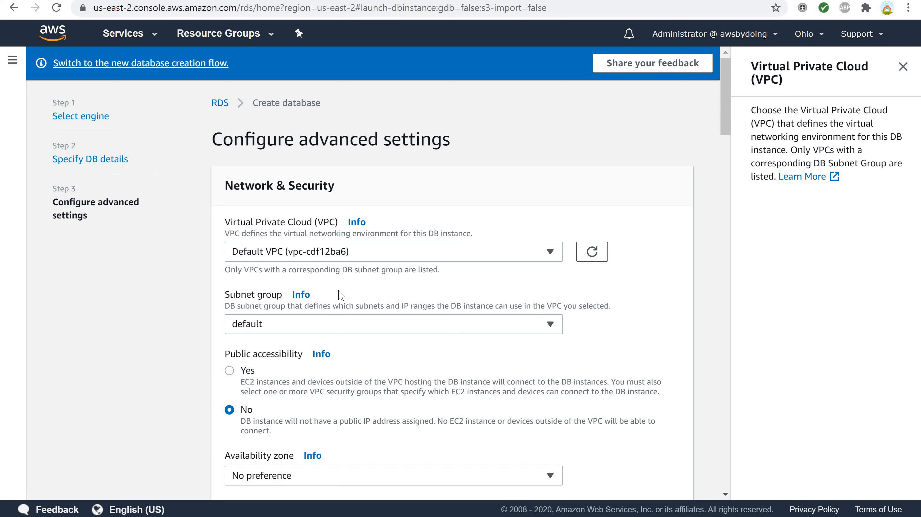
click(302, 295)
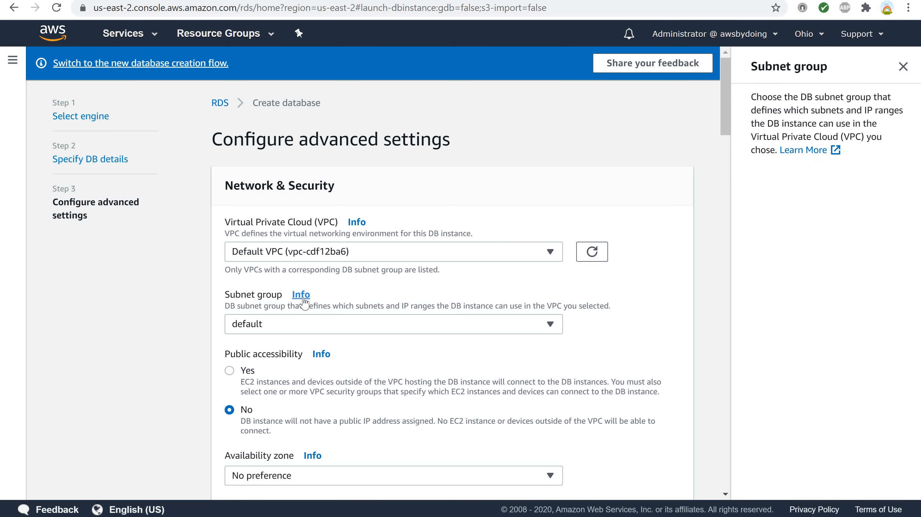
click(551, 324)
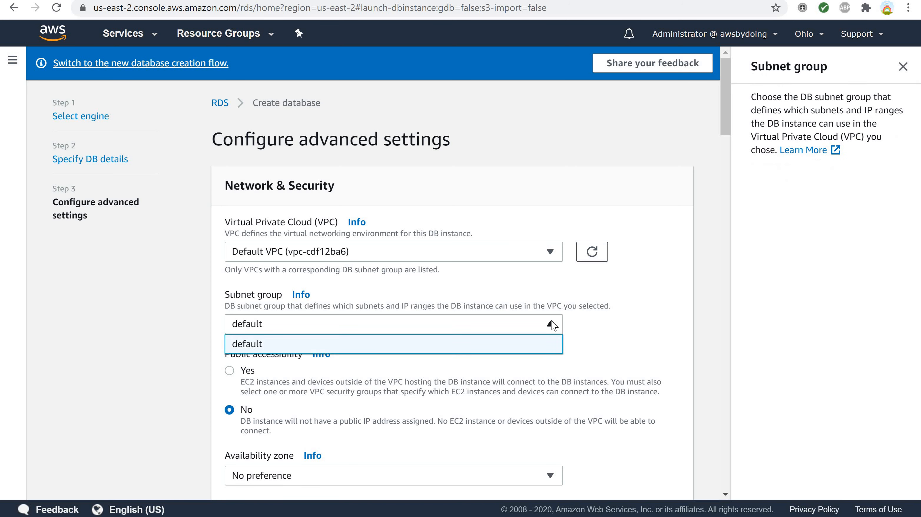
click(551, 325)
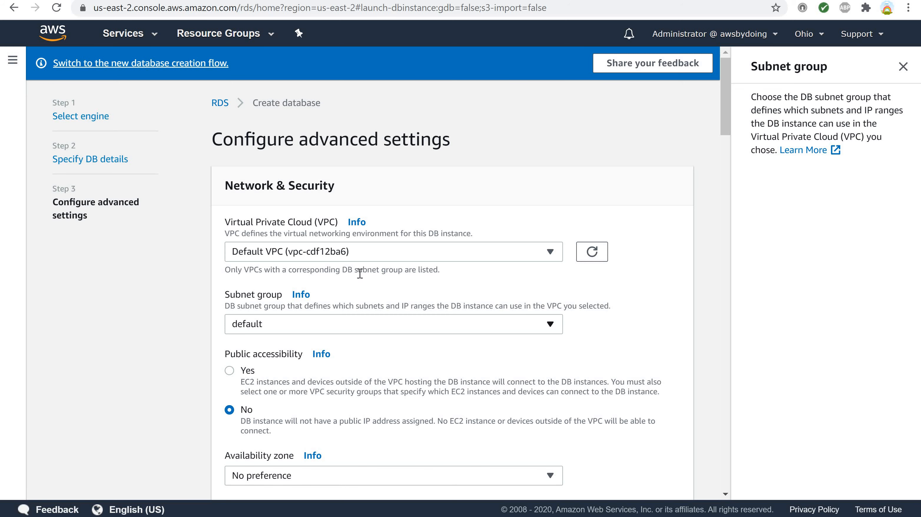
- Set public accessibility to Yes and read the help on public accessibility and availability zone
click(229, 371)
click(322, 354)
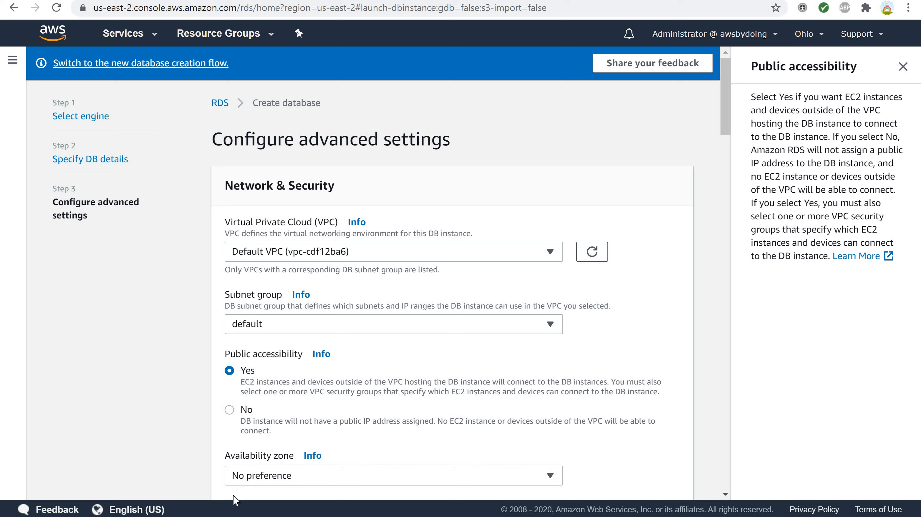
click(314, 457)
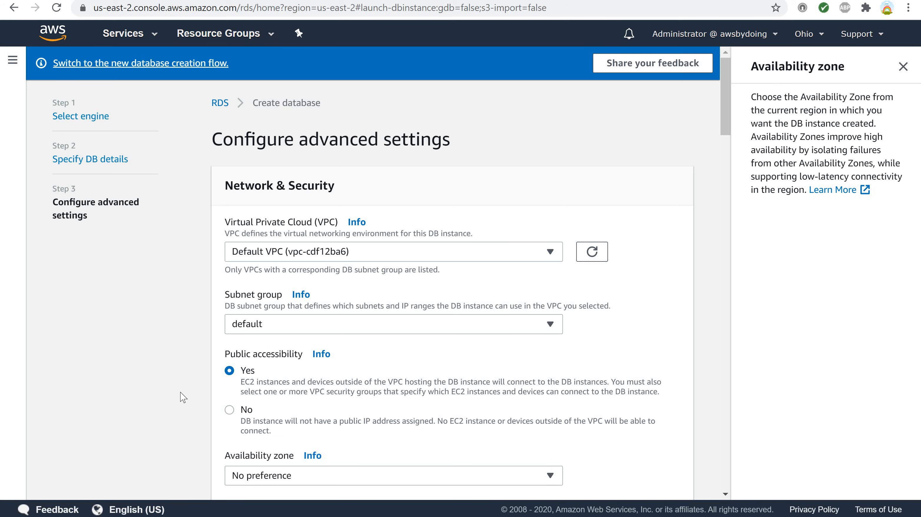
- Try the option for choosing existing VPC security groups and switch back to creating a new VPC security group
scroll(183, 396, down, 5)
scroll(183, 396, down, 3)
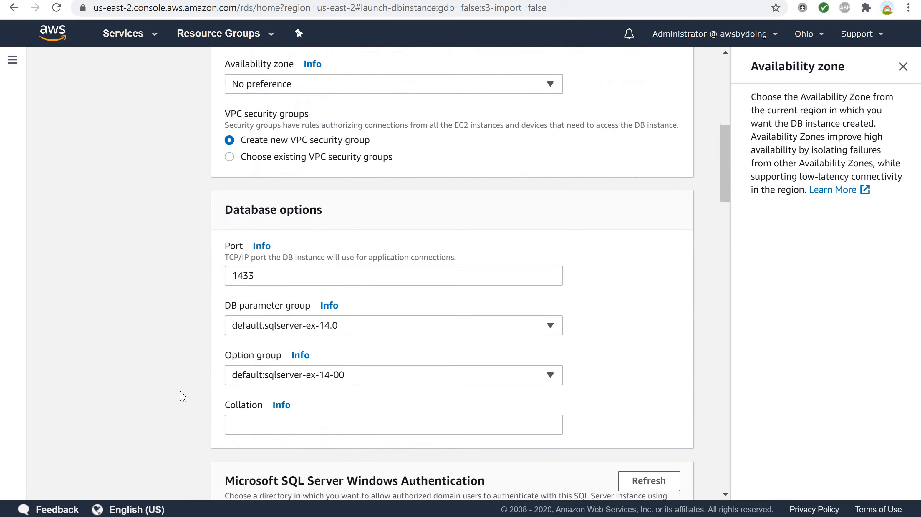
scroll(183, 397, up, 1)
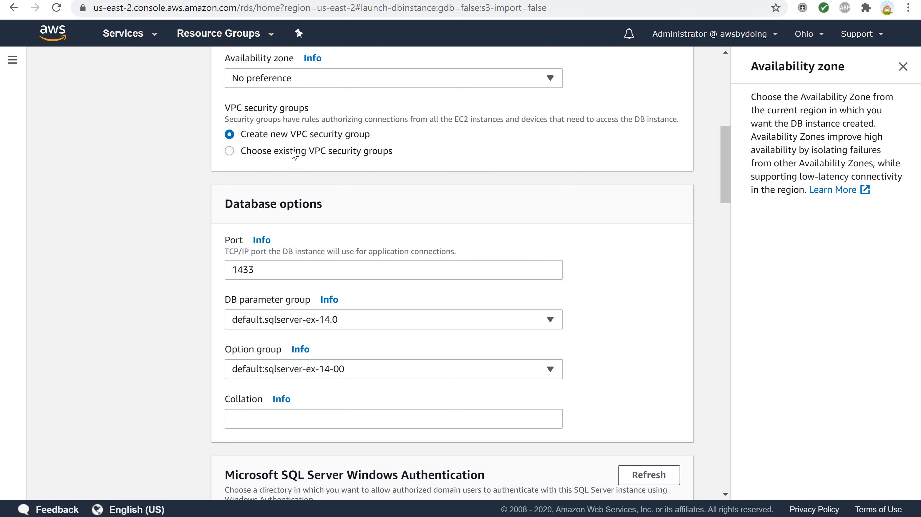
click(230, 151)
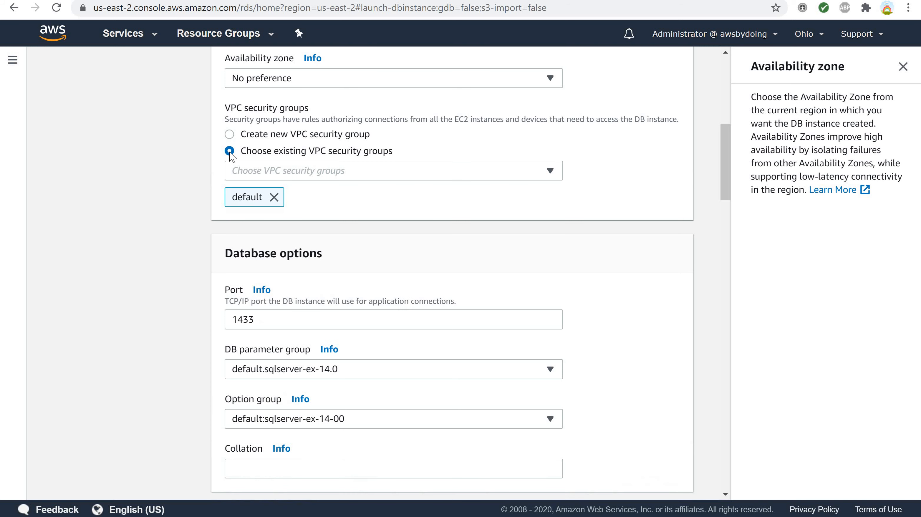
click(231, 136)
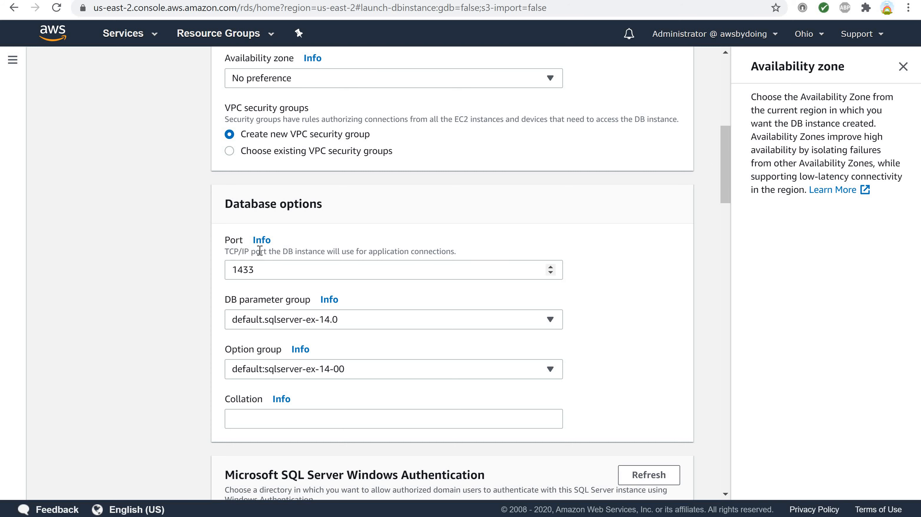
- Read the help on port, DB parameter group and option group, and check the available parameter and option groups
click(262, 241)
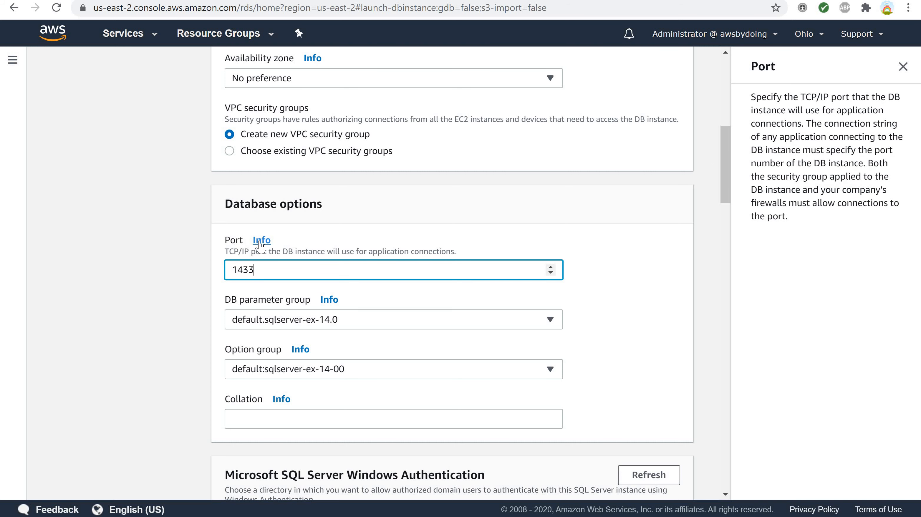
click(328, 300)
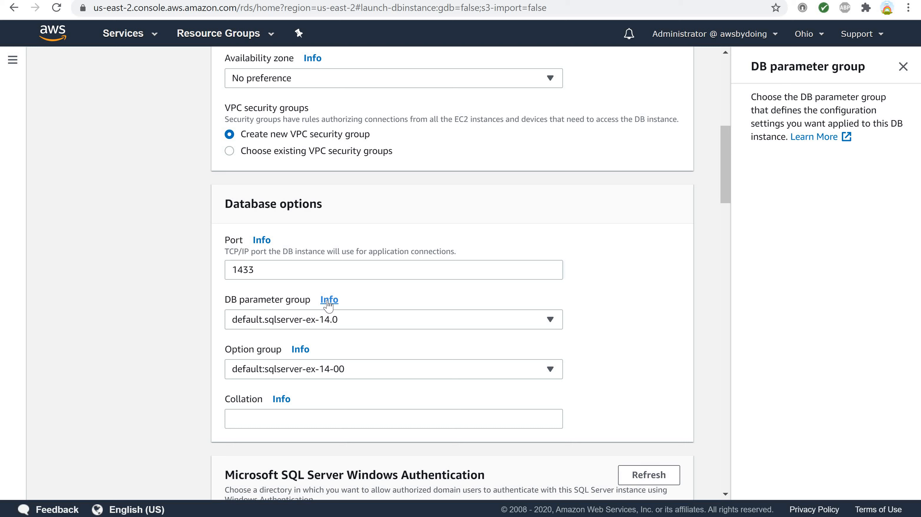
click(553, 322)
click(553, 322)
click(300, 350)
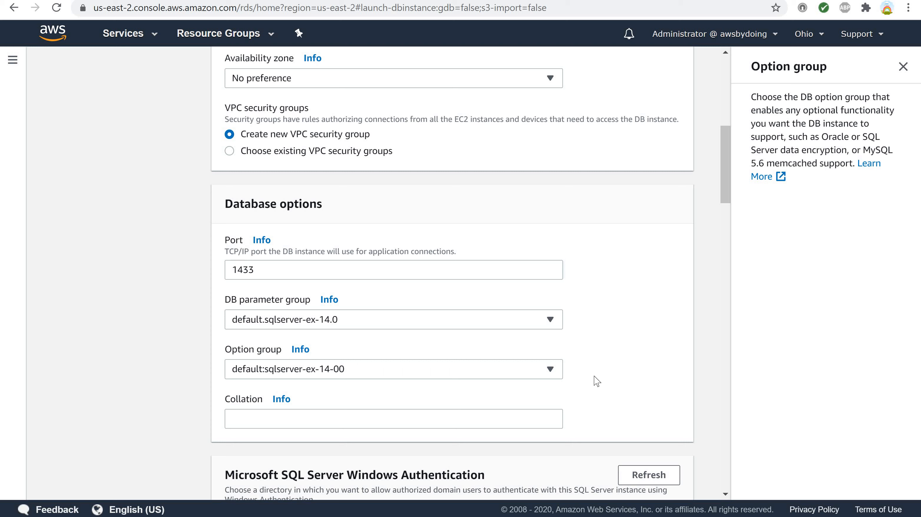
click(551, 371)
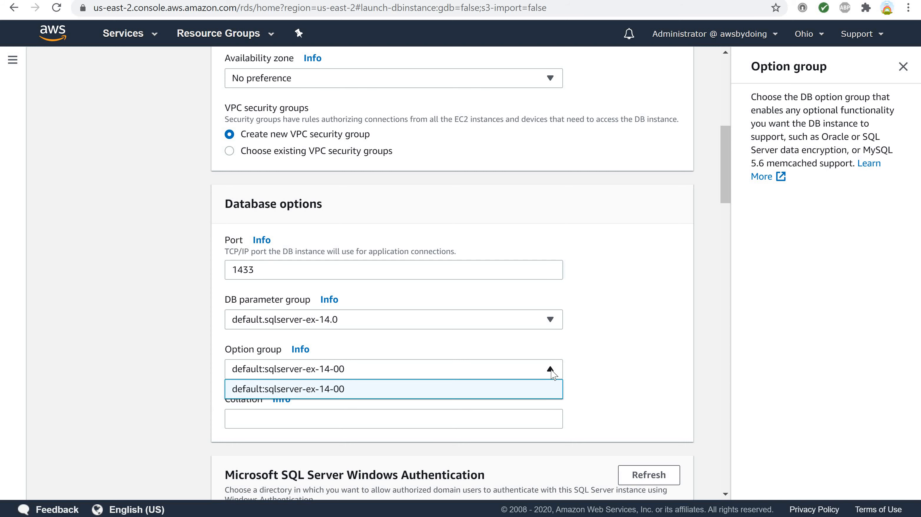
click(551, 371)
- Check the directory choices for Microsoft SQL Server Windows Authentication
scroll(145, 322, down, 4)
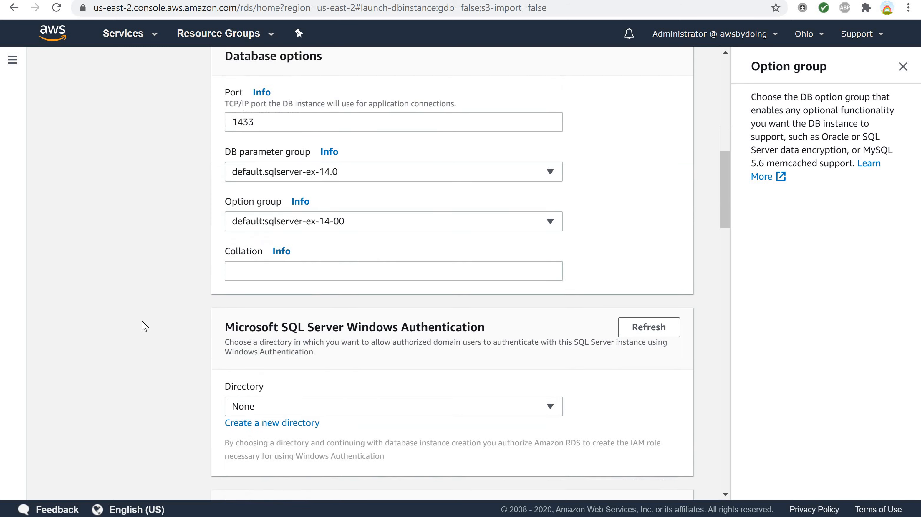
scroll(144, 326, down, 5)
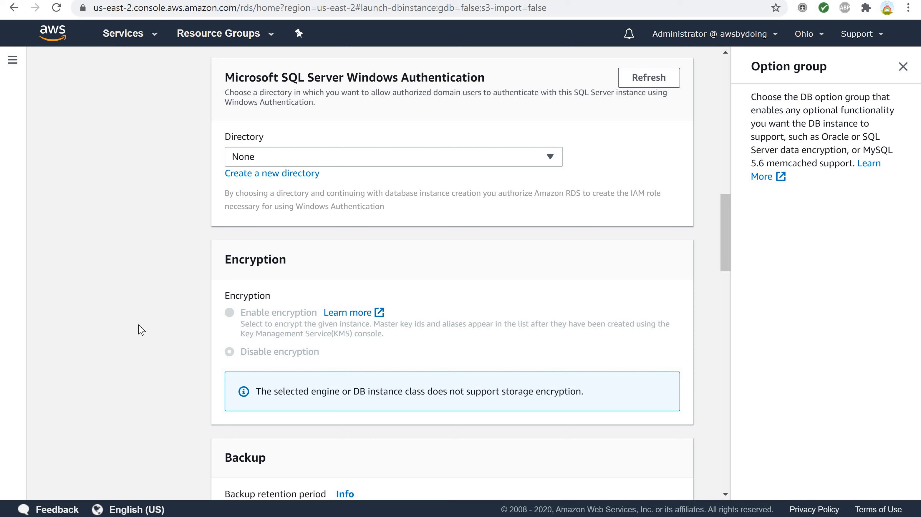
click(549, 157)
click(549, 158)
- Set the backup retention period to 1 day
scroll(136, 296, down, 7)
scroll(134, 298, down, 4)
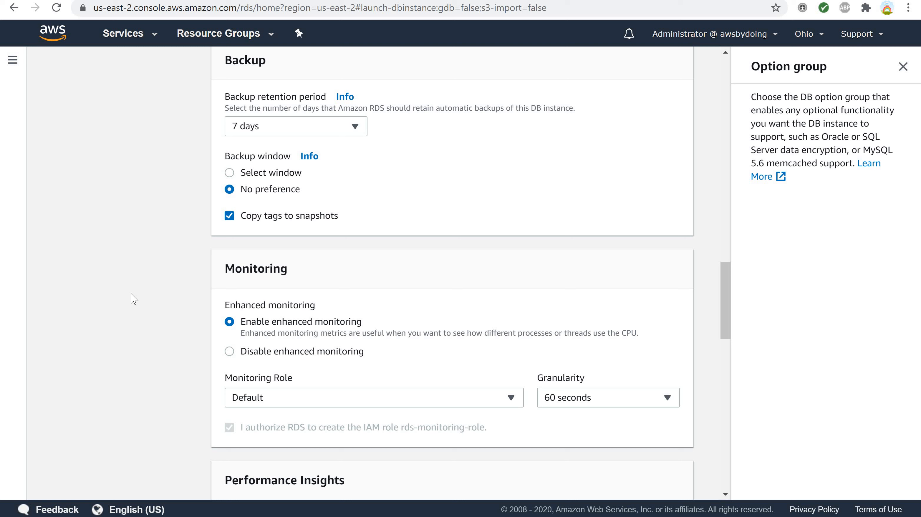
click(354, 130)
click(283, 174)
- Try the selectable backup window, check its start time and duration choices, and return it to No preference
click(230, 173)
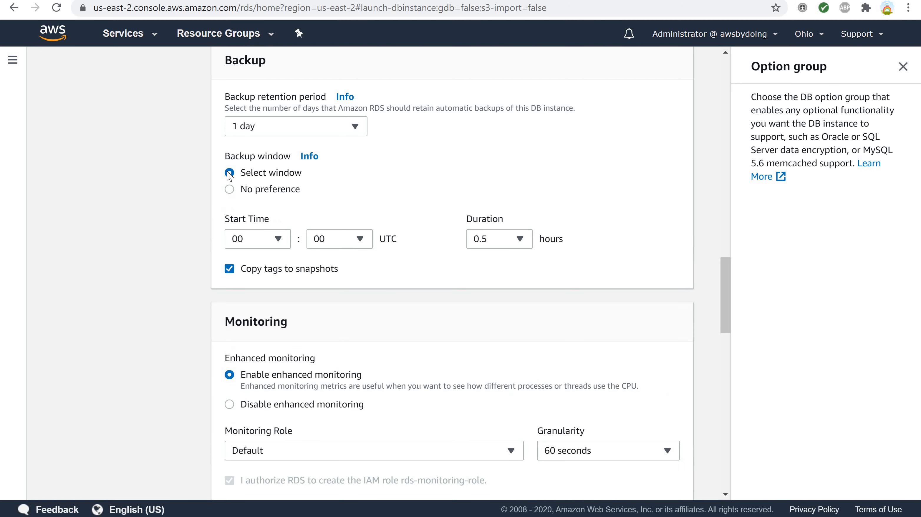
click(275, 240)
click(277, 242)
click(360, 242)
click(360, 241)
click(520, 243)
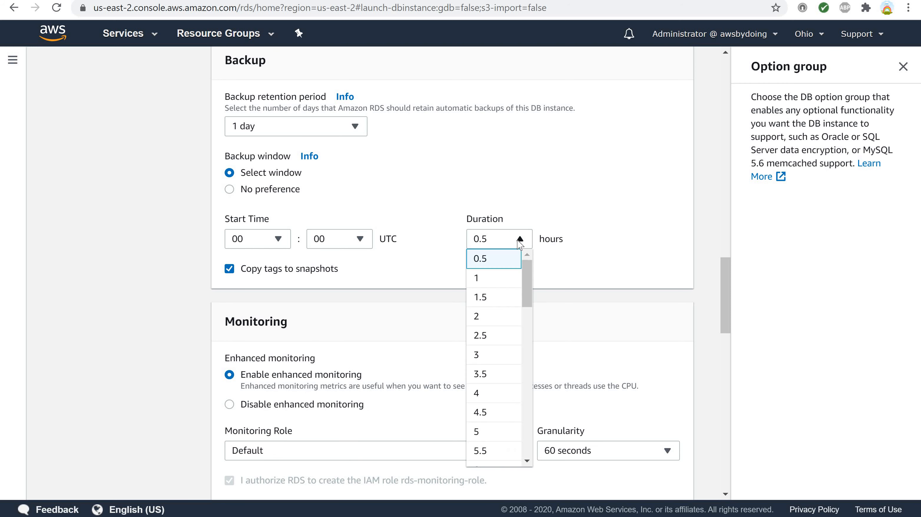
click(520, 242)
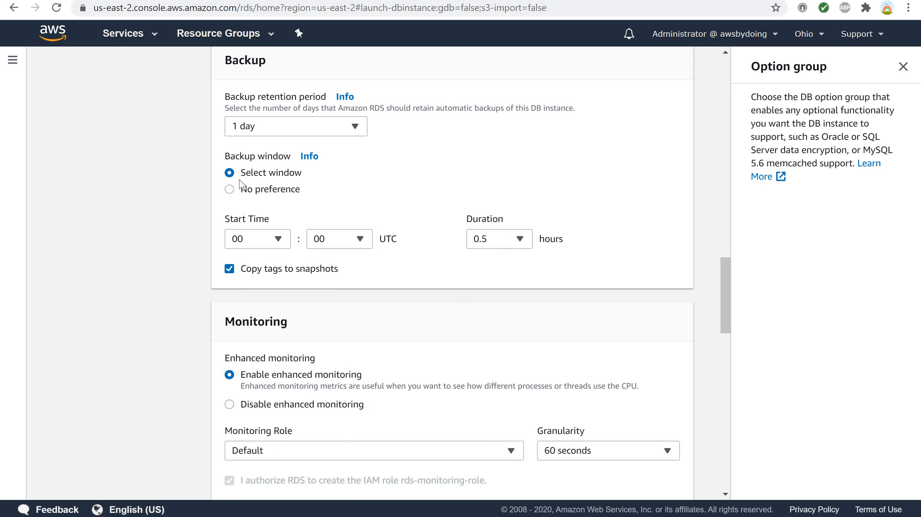
click(229, 197)
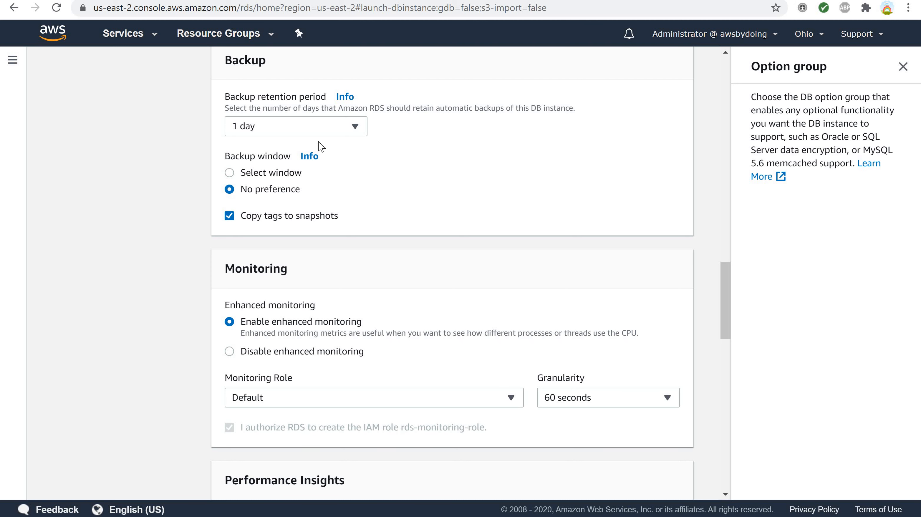
- Read the help on the backup retention period and the backup window
click(344, 97)
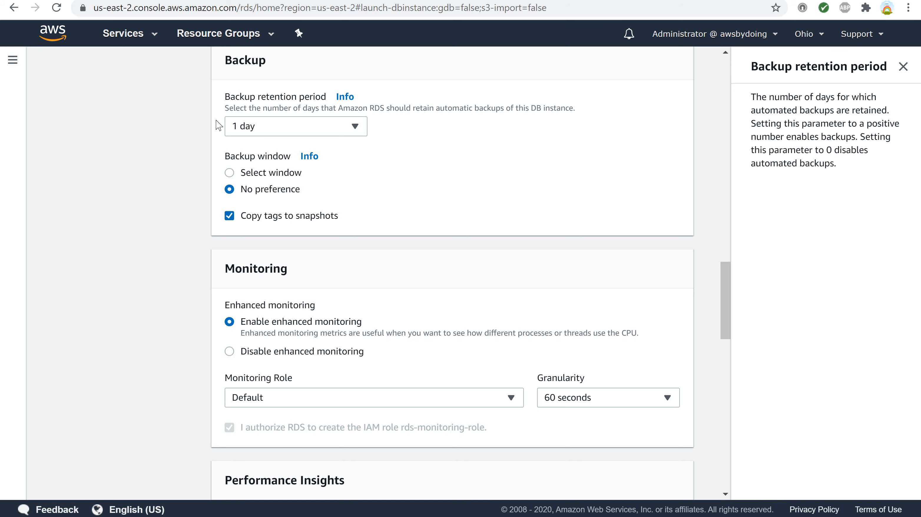
click(309, 156)
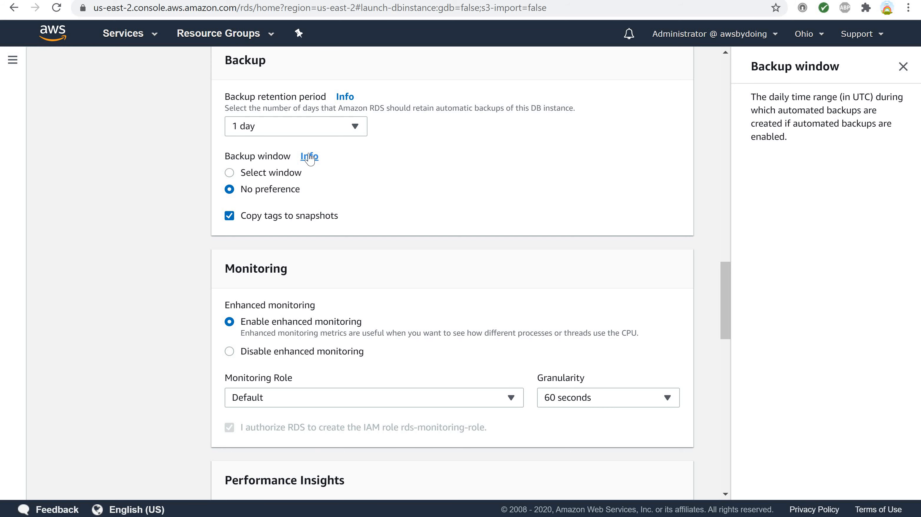
- Disable Performance Insights for the DB instance after comparing it with the enabled option's settings
scroll(376, 136, down, 7)
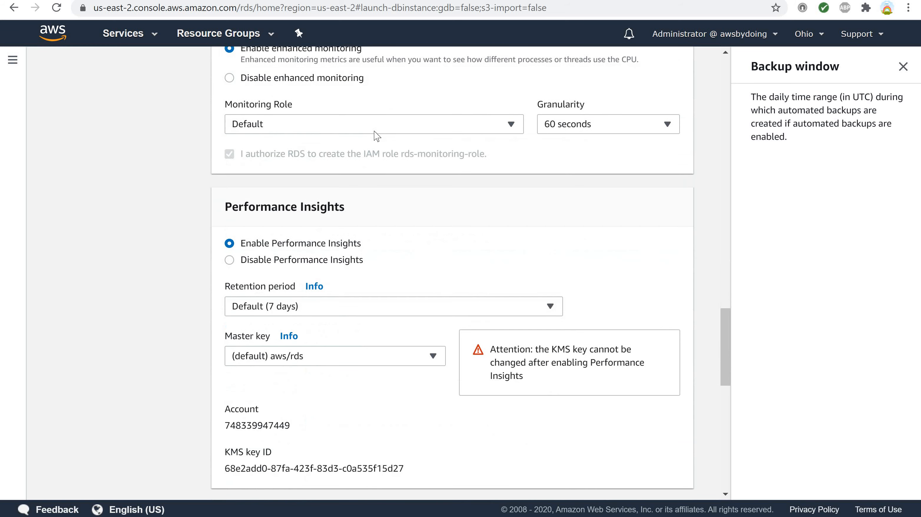
scroll(377, 136, down, 3)
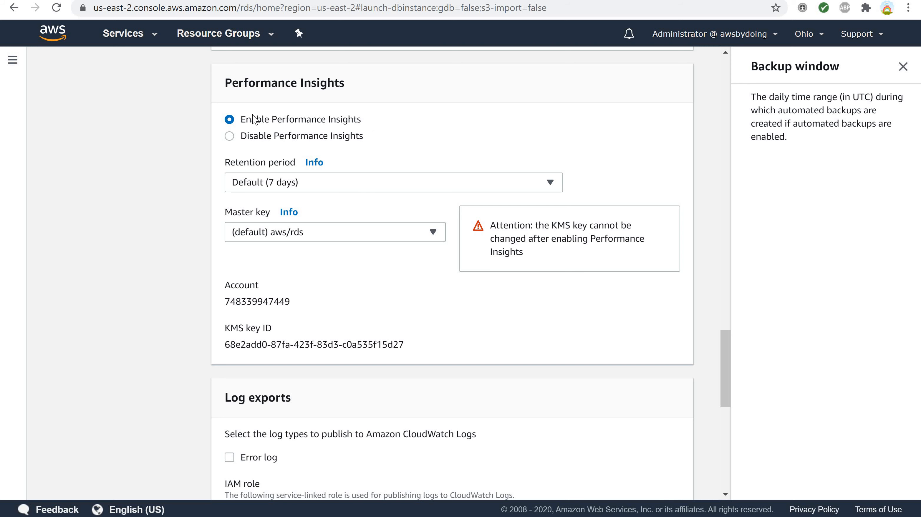
click(229, 136)
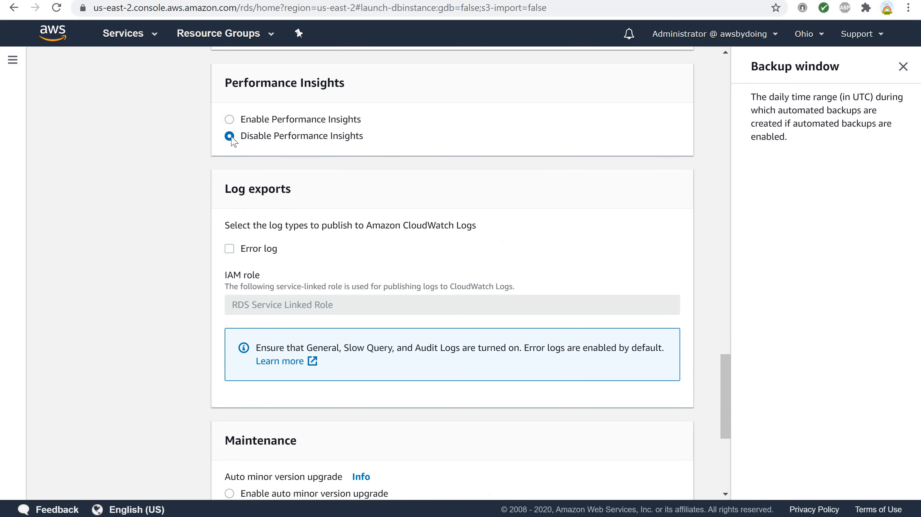
click(230, 120)
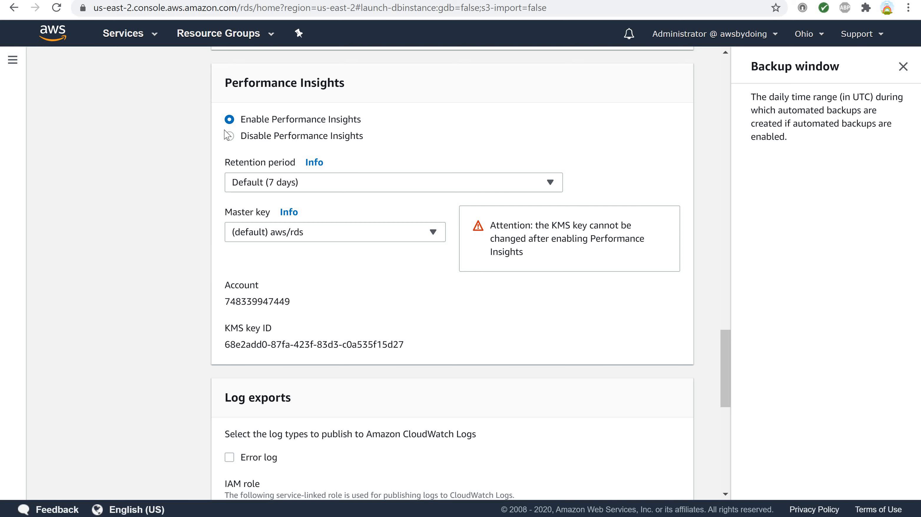
click(231, 137)
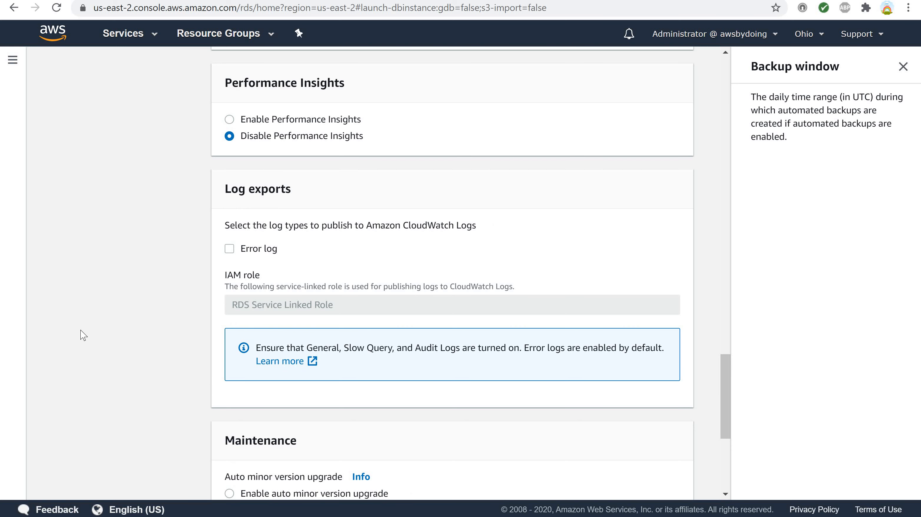
scroll(98, 340, down, 5)
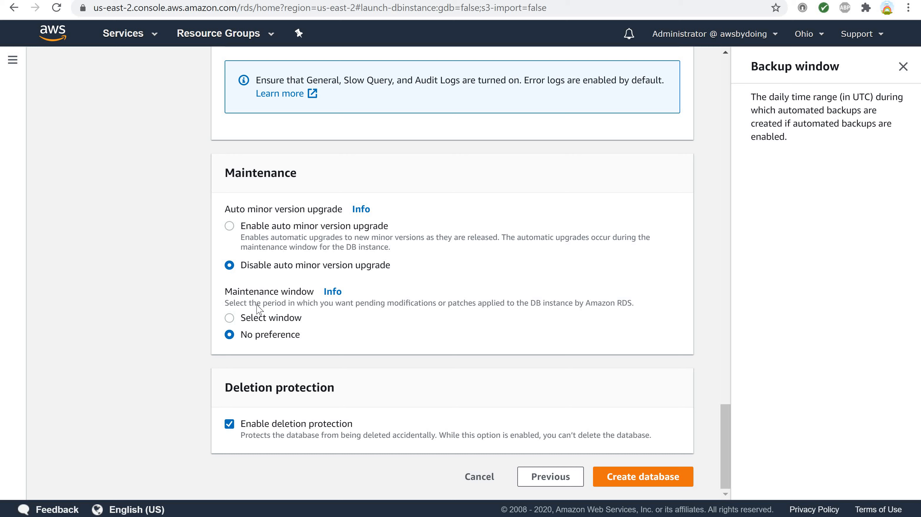
- Enable auto minor version upgrade and read the help on that setting and on the maintenance window
click(230, 228)
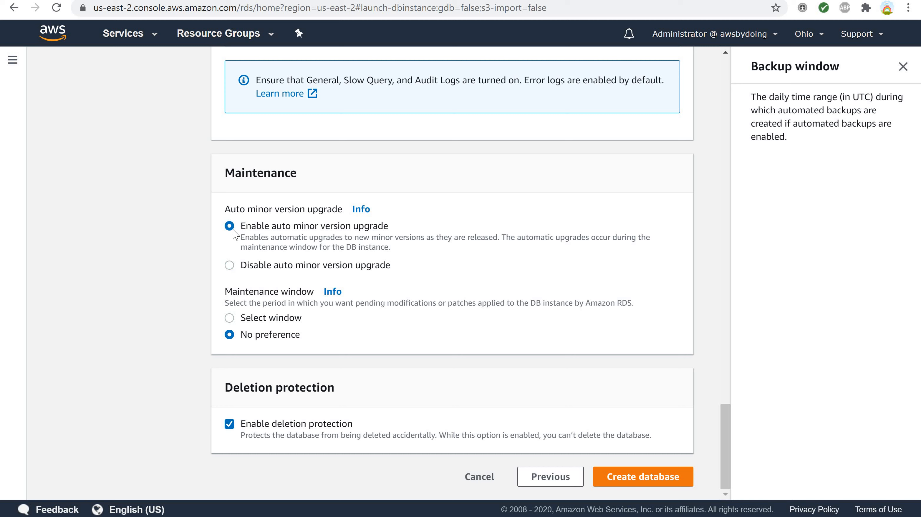
click(361, 210)
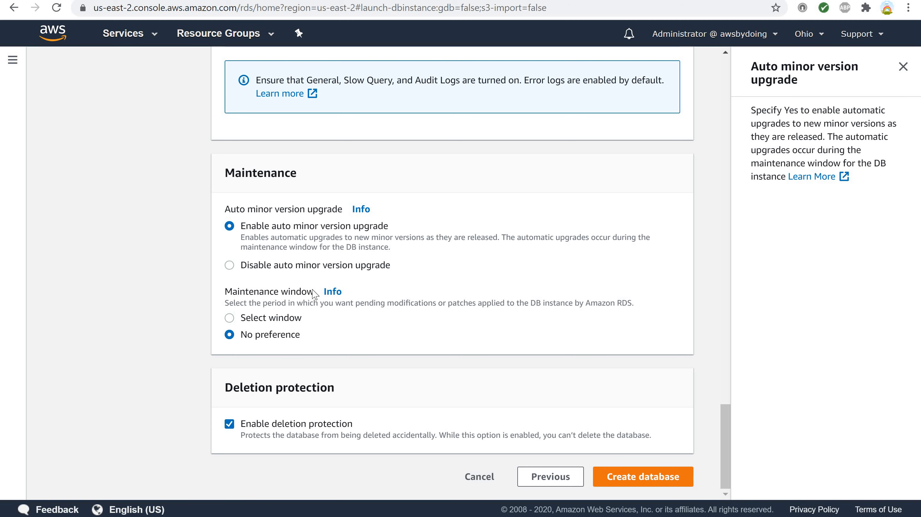
click(330, 296)
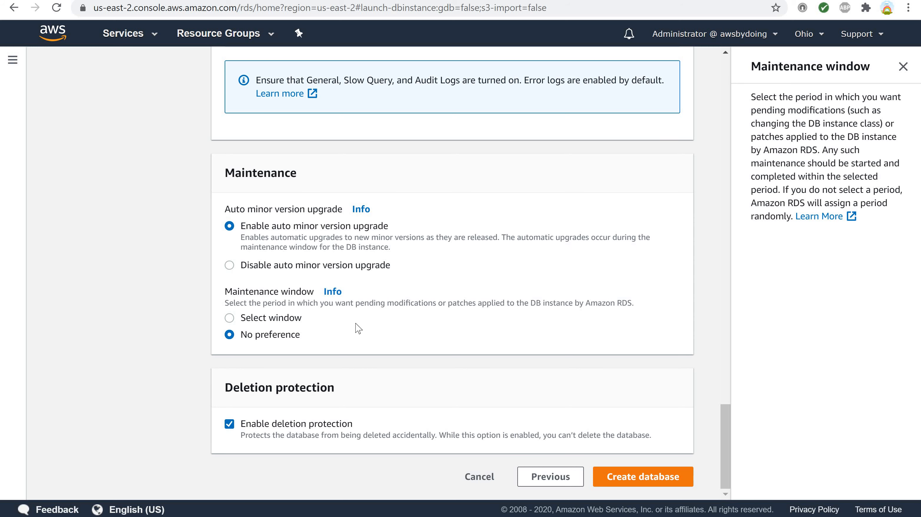
- Try a maintenance window starting Tuesday at 10:15 UTC with a 1-hour duration, and return the setting to No preference
click(229, 318)
click(278, 384)
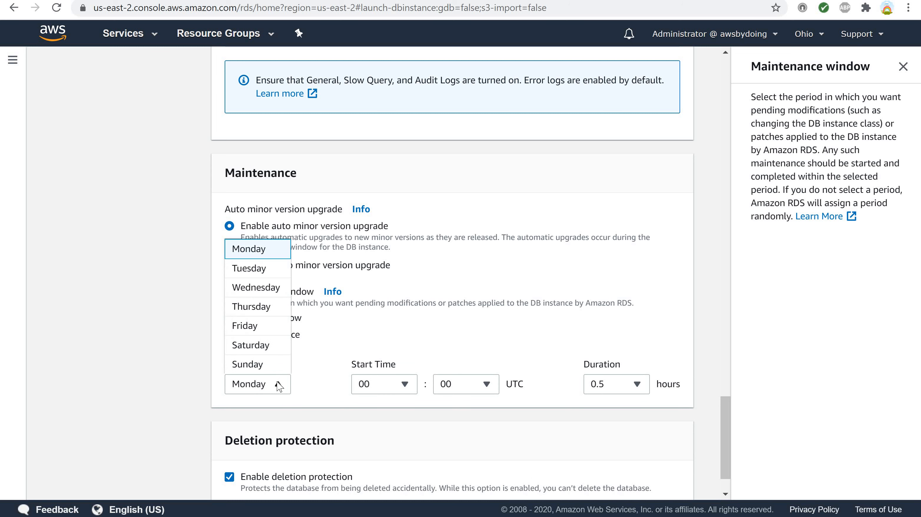
click(256, 274)
click(404, 387)
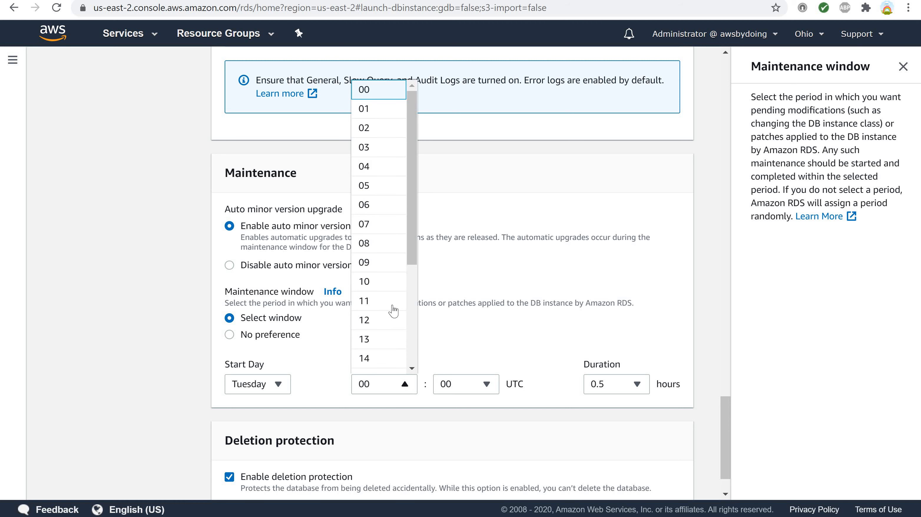
click(384, 280)
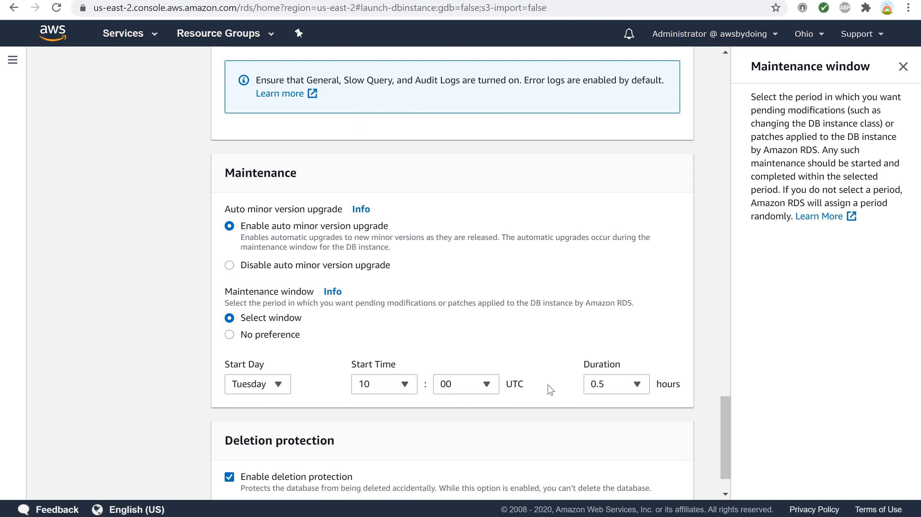
click(486, 385)
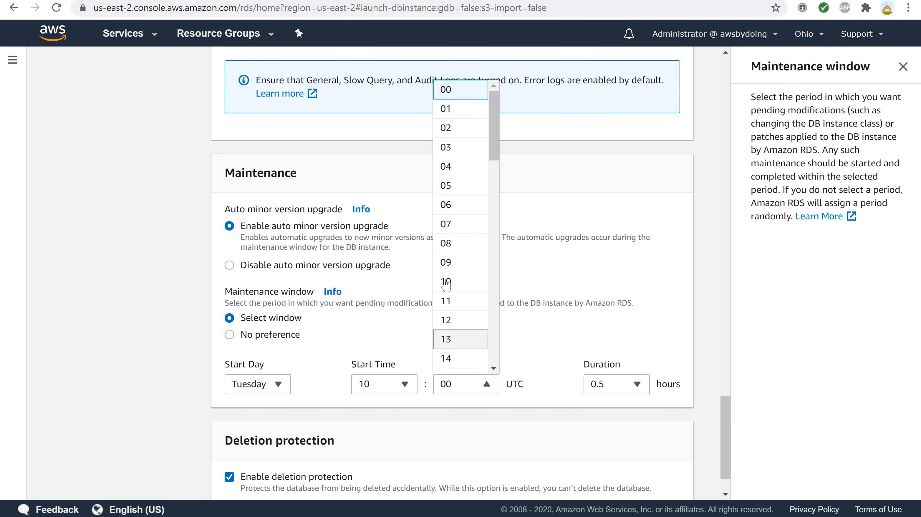
scroll(468, 319, down, 1)
scroll(468, 319, down, 3)
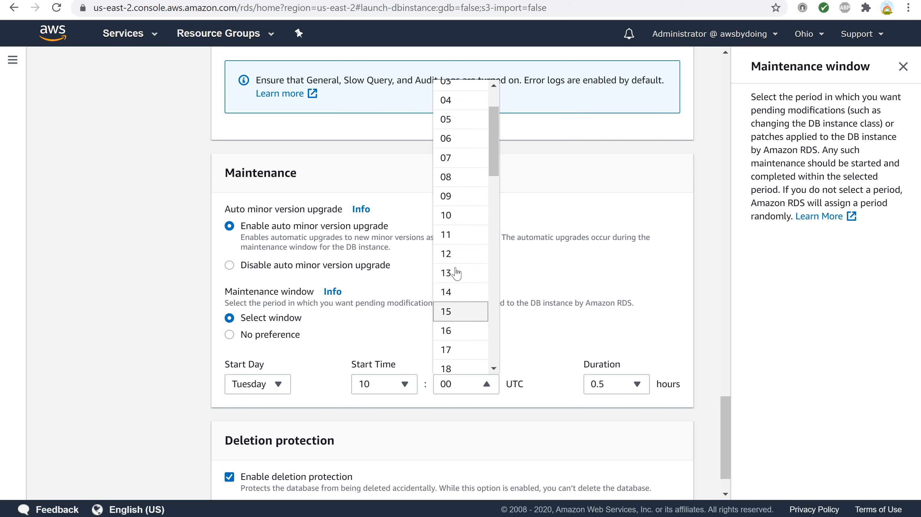
click(449, 311)
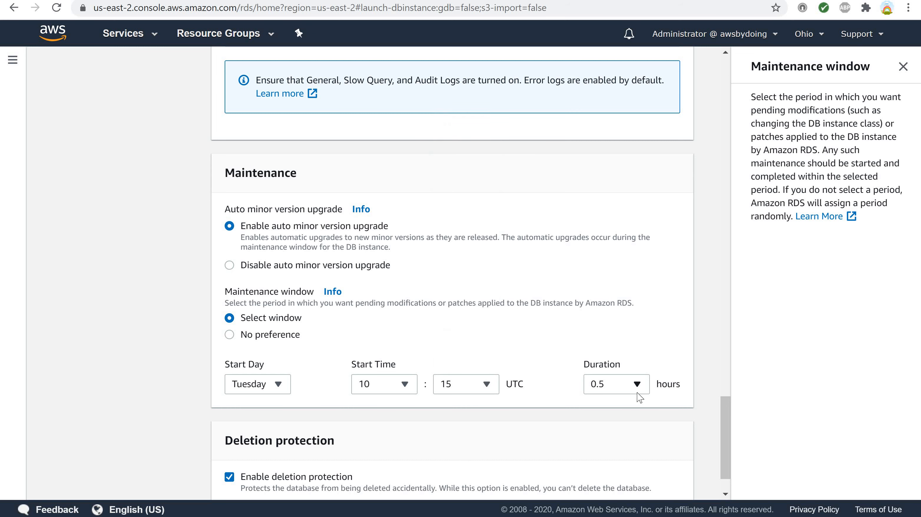
click(639, 385)
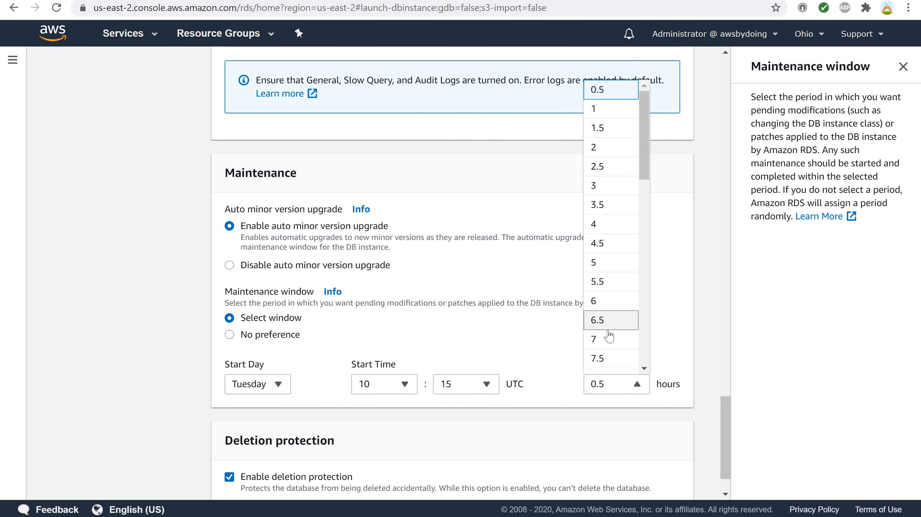
click(617, 110)
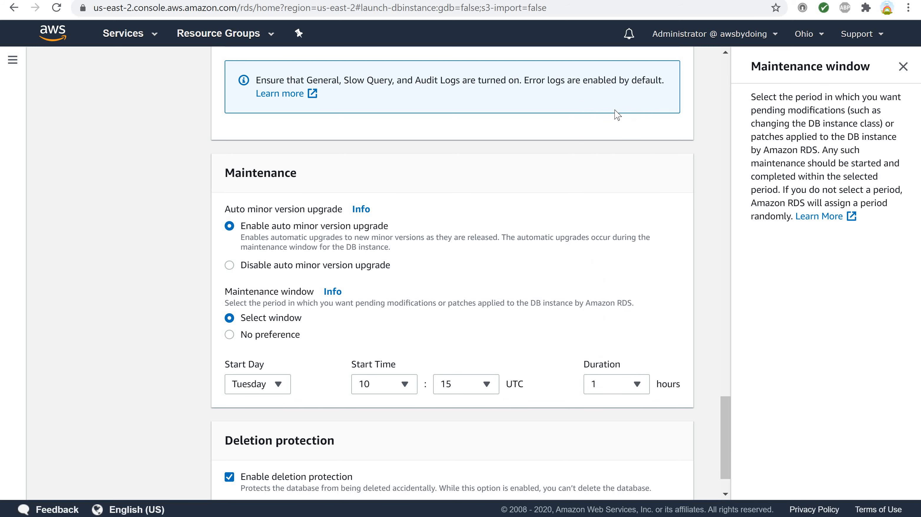
click(230, 335)
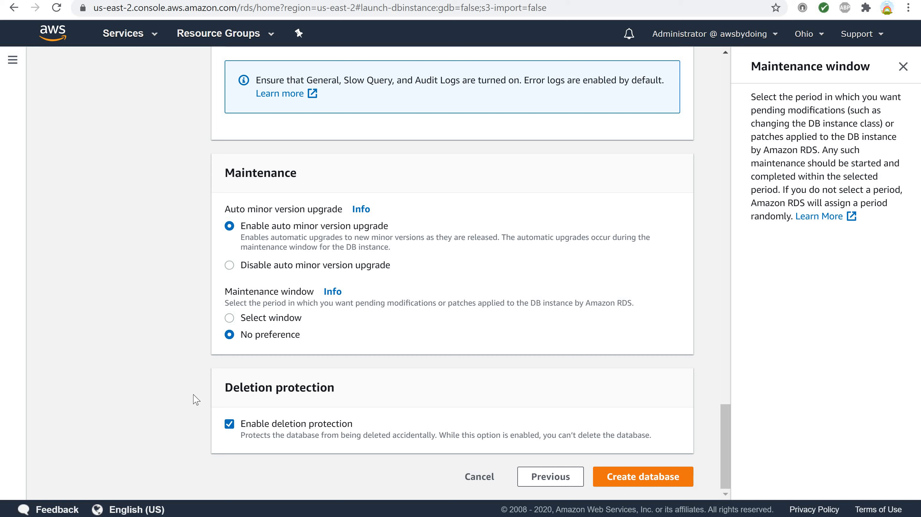
- Turn off deletion protection and create the database with the chosen settings
click(229, 424)
click(628, 485)
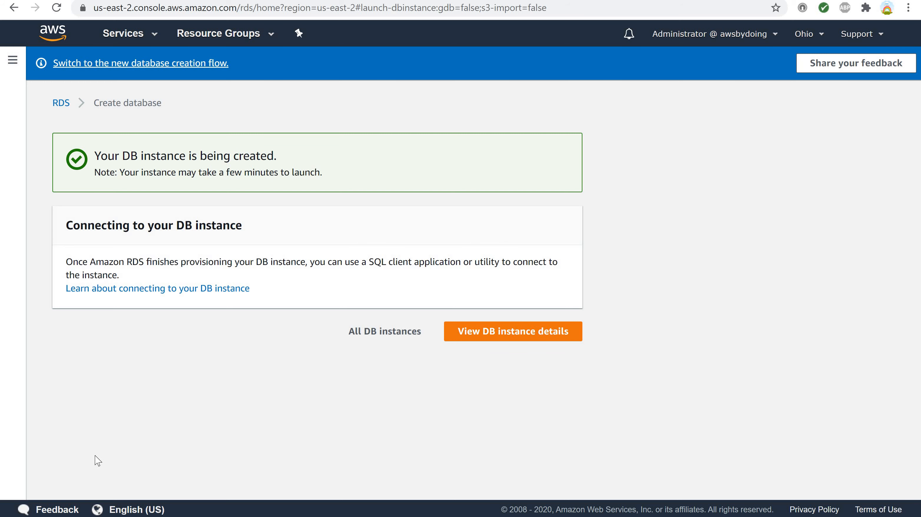
- Open the new DB instance's details and check its DB instance status in the summary
click(485, 337)
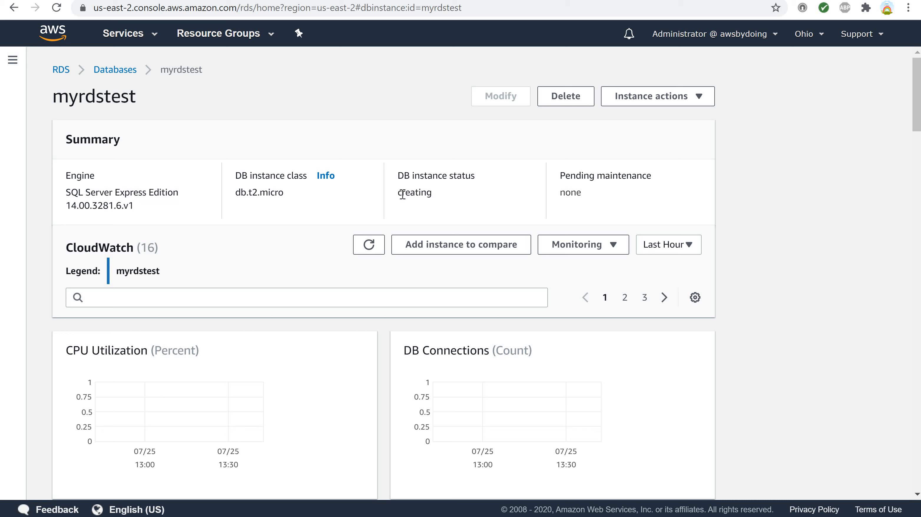
double_click(429, 193)
click(457, 197)
- Return to the RDS dashboard, open myrdstest from the databases list, and check its status in the summary
click(61, 69)
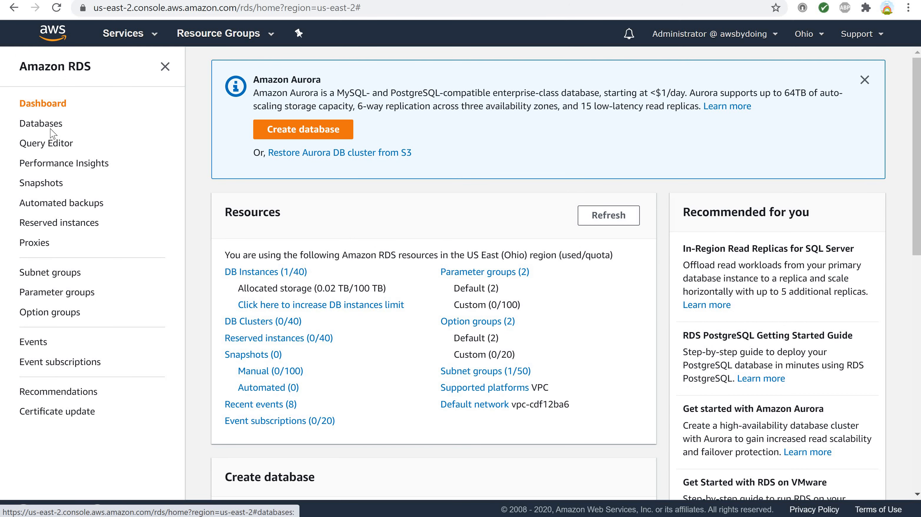
click(50, 129)
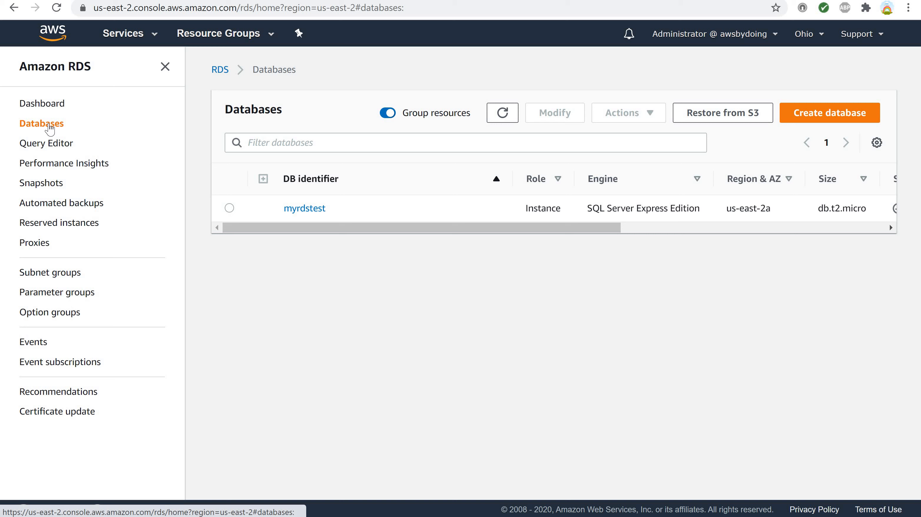
click(230, 208)
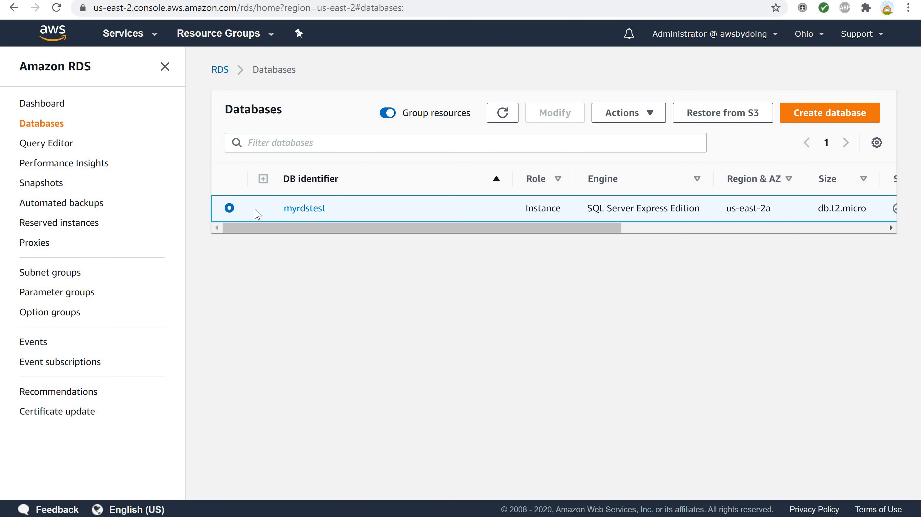
click(305, 209)
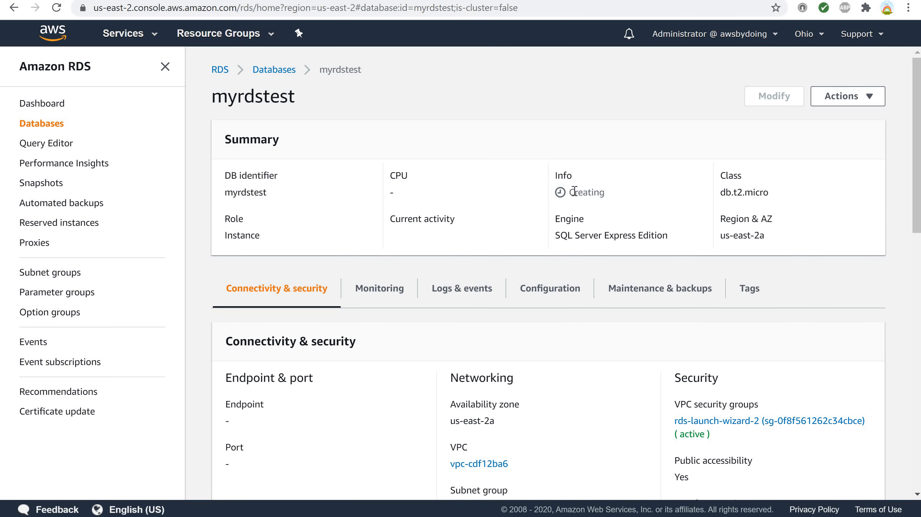
double_click(606, 193)
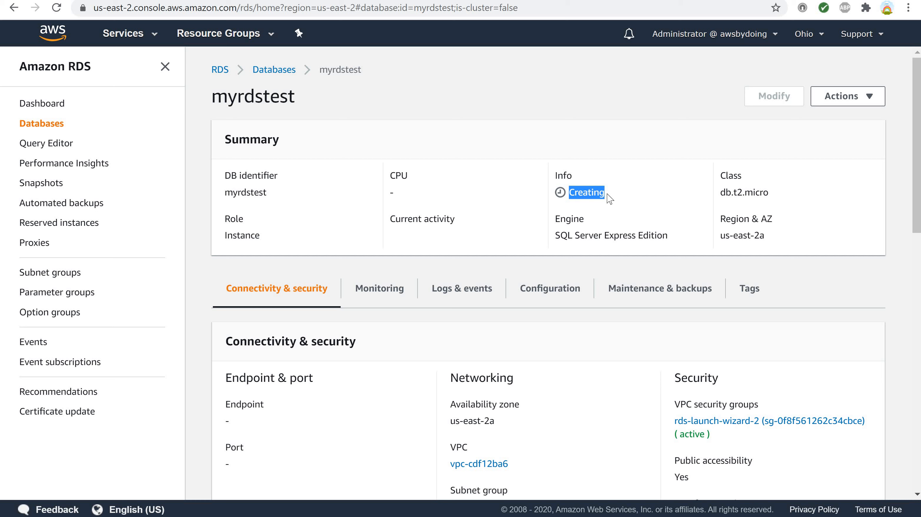
click(615, 199)
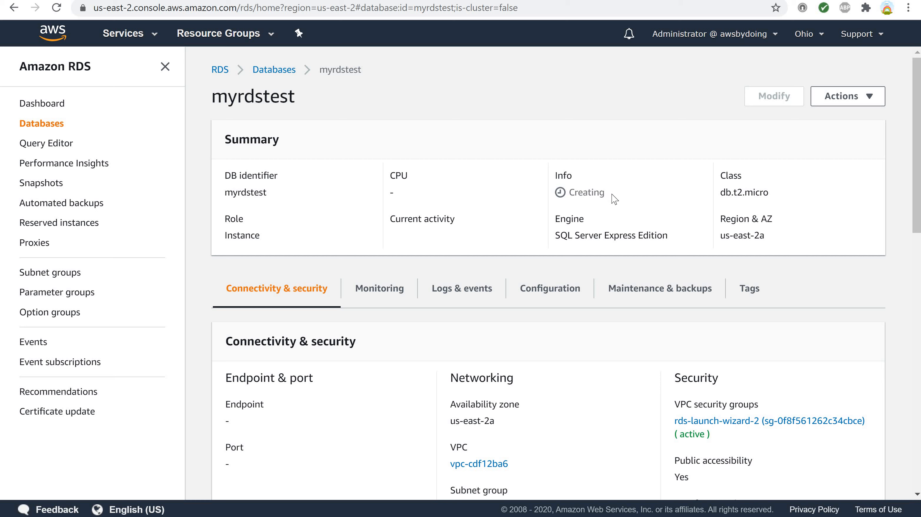
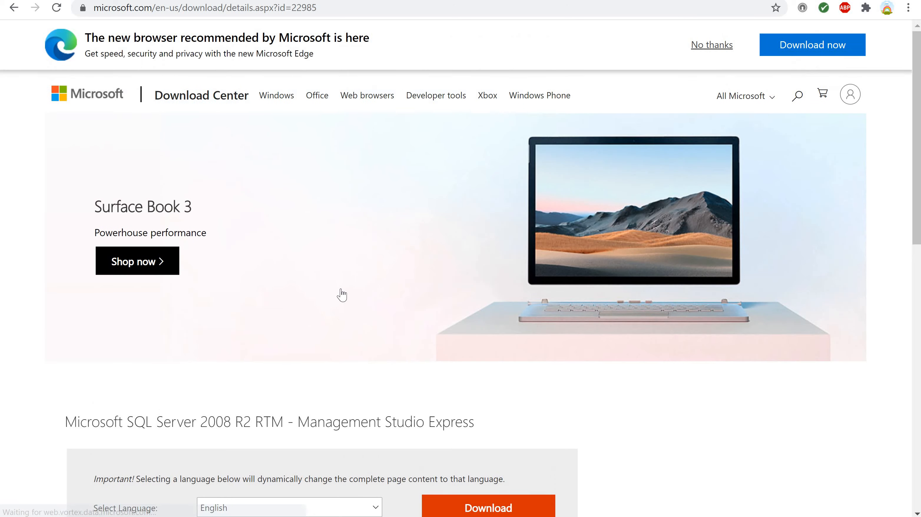
- Download SQLManagementStudio_x64_ENU.exe from the Microsoft SQL Server 2008 R2 RTM - Management Studio Express page in English
scroll(342, 291, down, 5)
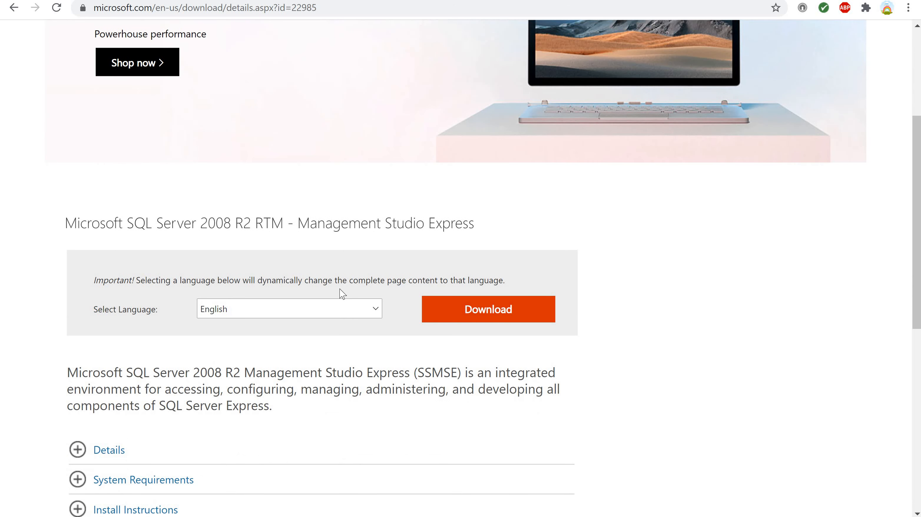
scroll(342, 294, up, 3)
scroll(340, 295, down, 5)
scroll(341, 293, up, 3)
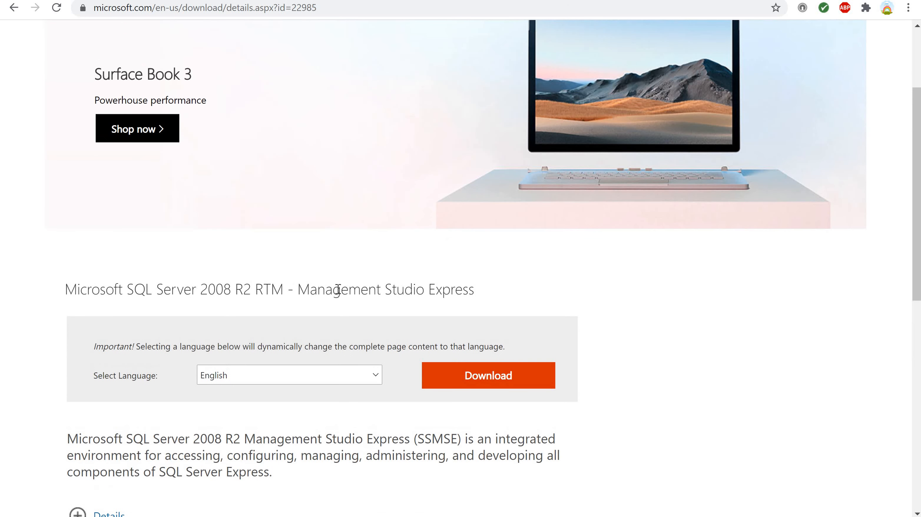
scroll(339, 289, down, 2)
scroll(340, 292, up, 2)
click(471, 377)
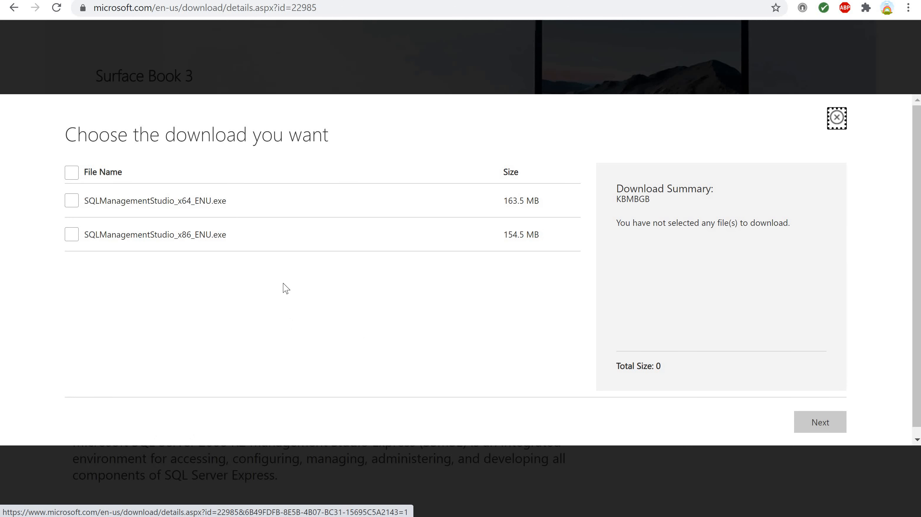
click(72, 201)
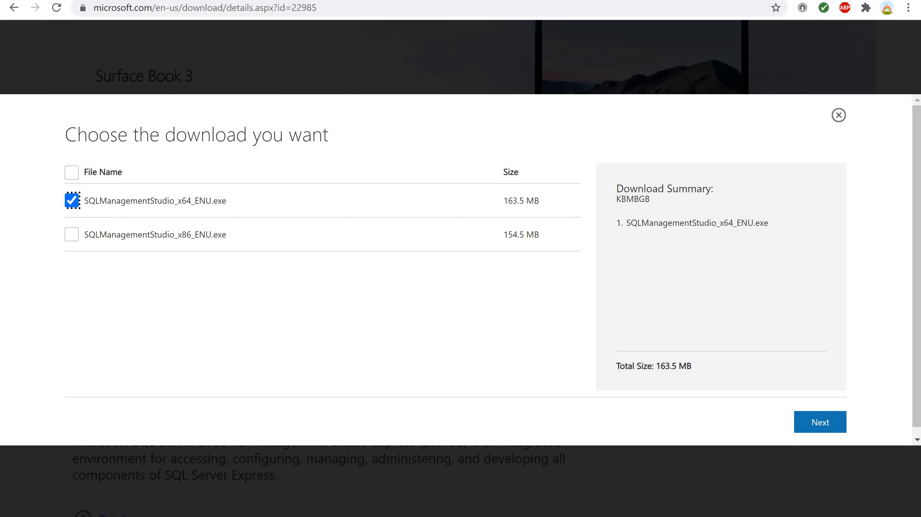
click(810, 429)
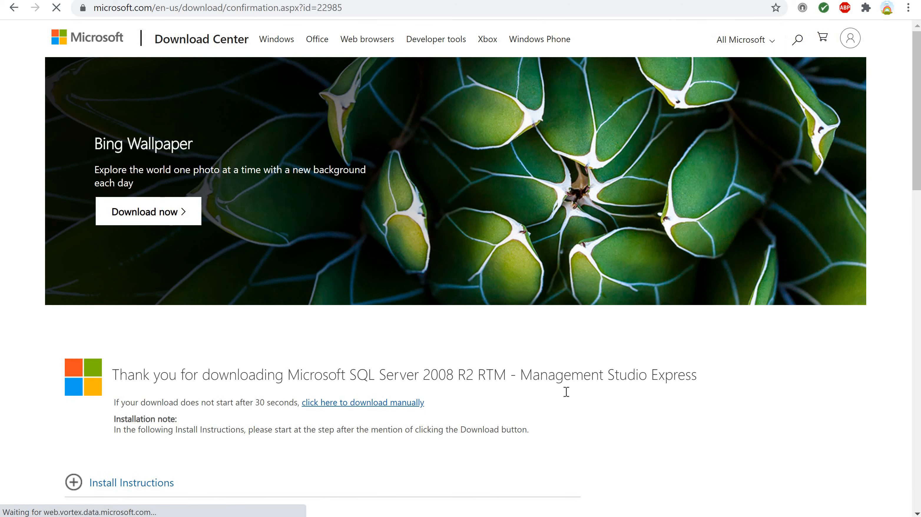
- Show the downloaded SQLManagementStudio_x64_ENU.exe in its folder and run the installer
scroll(565, 397, down, 2)
scroll(565, 398, down, 5)
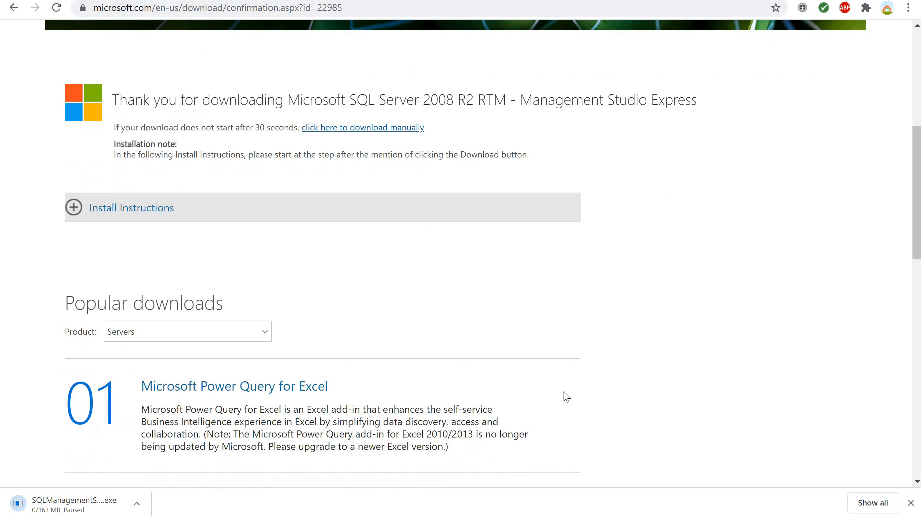
scroll(566, 396, down, 1)
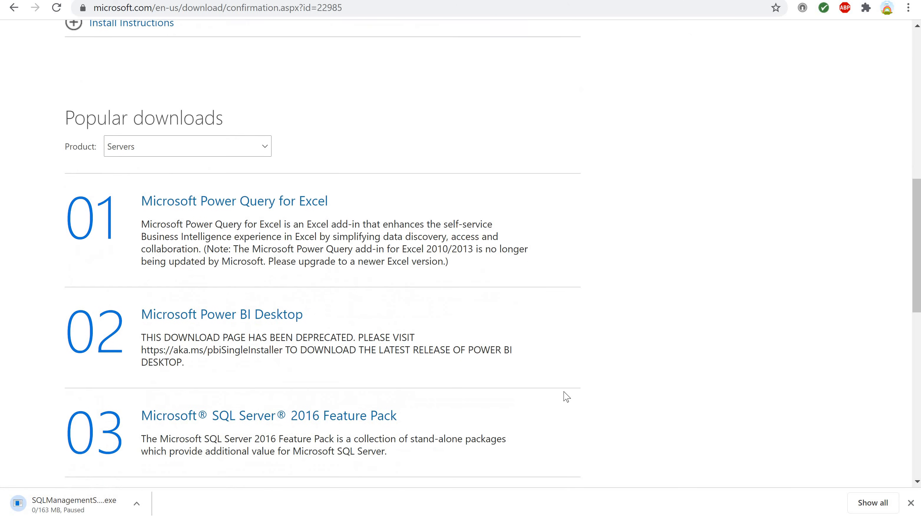
click(137, 505)
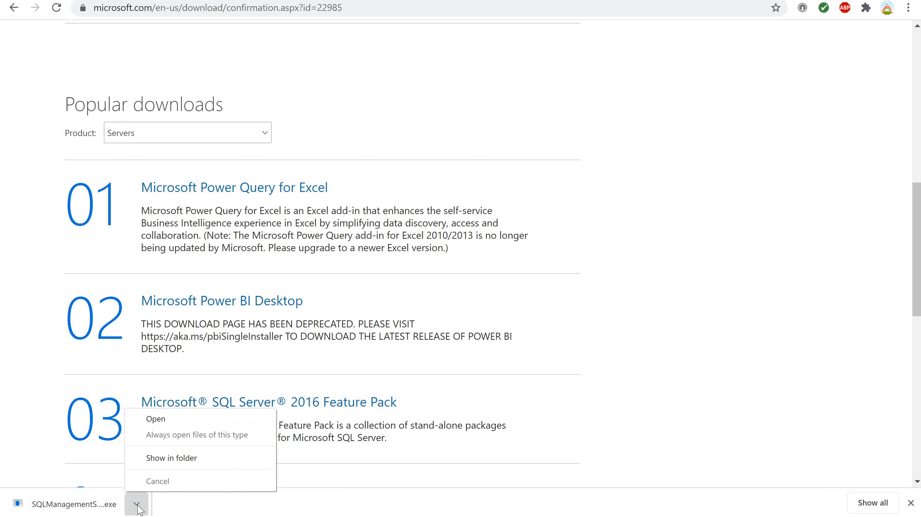
click(161, 457)
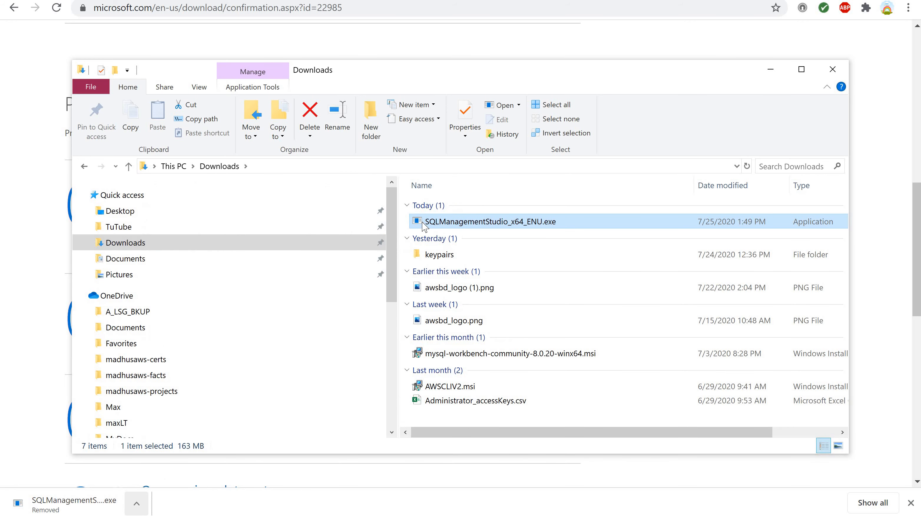
mouse_move(422, 226)
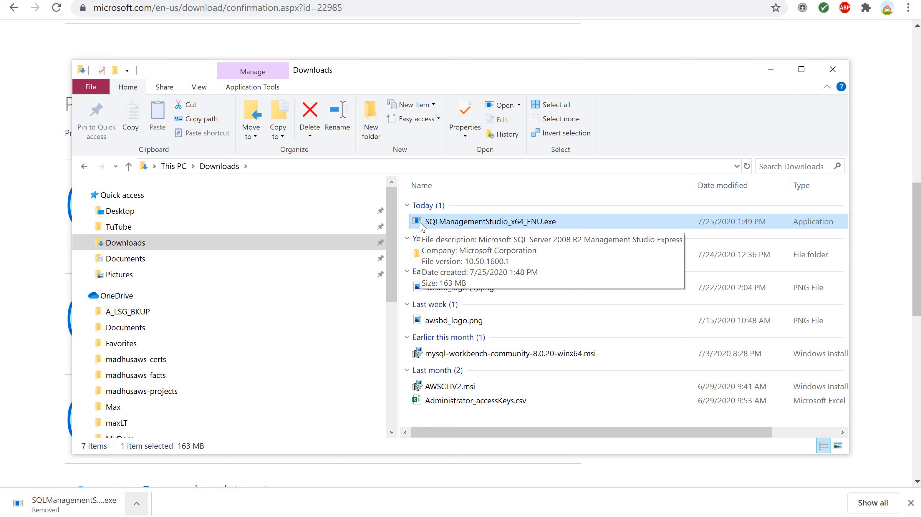
double_click(421, 226)
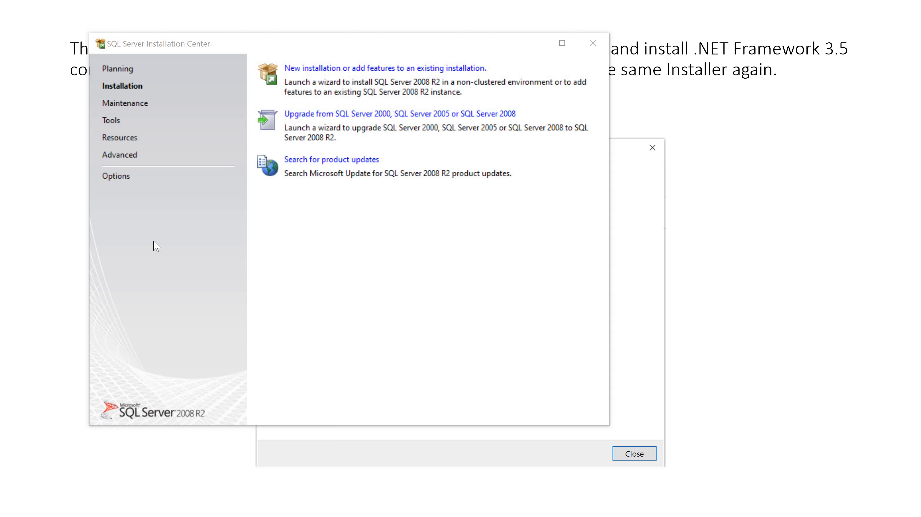
- Start a new SQL Server 2008 R2 installation, accept the license terms, and continue past feature selection with the preselected shared features
click(302, 70)
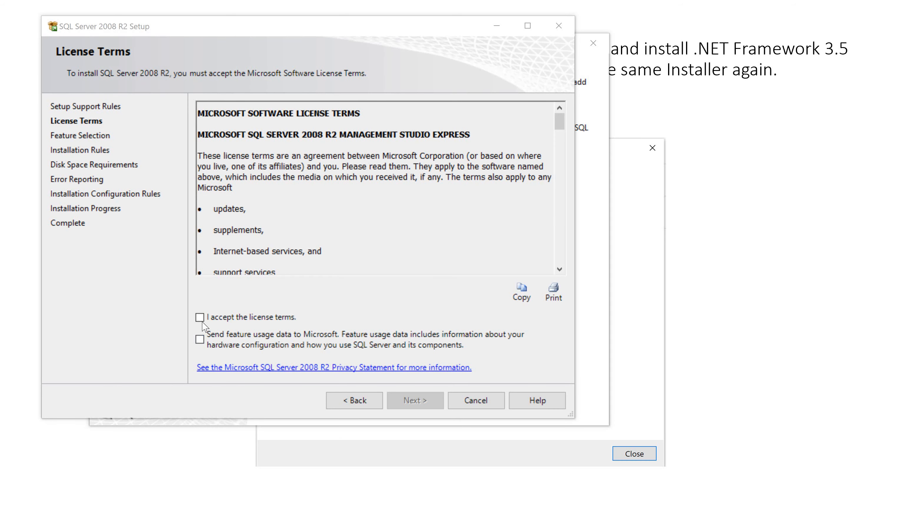
click(200, 318)
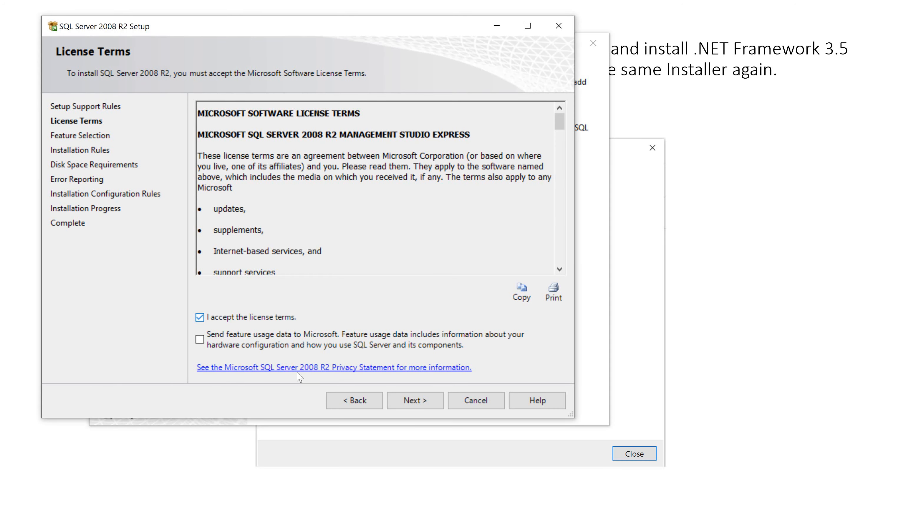
click(410, 402)
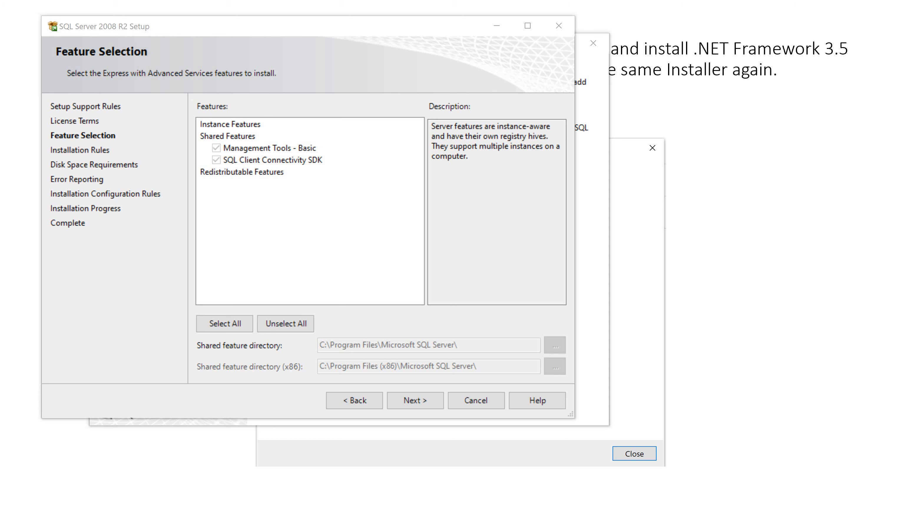
click(279, 28)
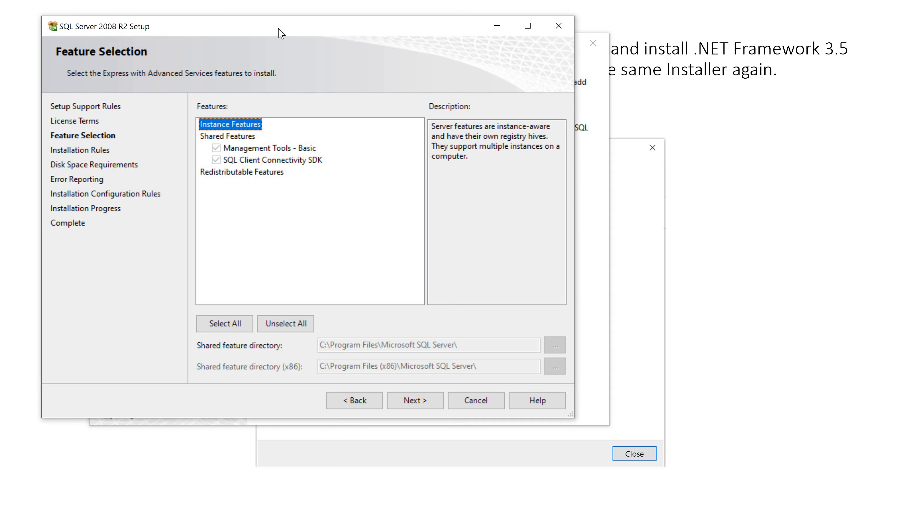
click(412, 401)
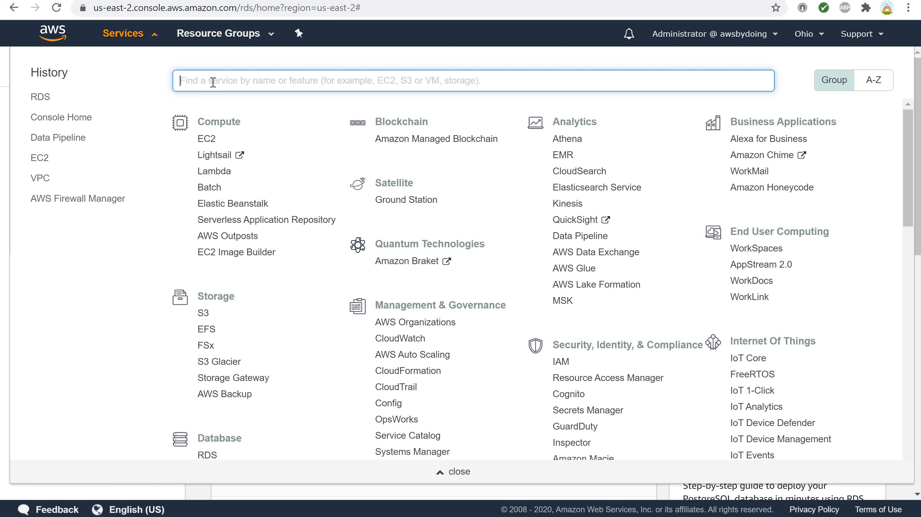
- Find the RDS service in the AWS console, open myrdstest from the databases list, and check its status in the summary
text(RDS)
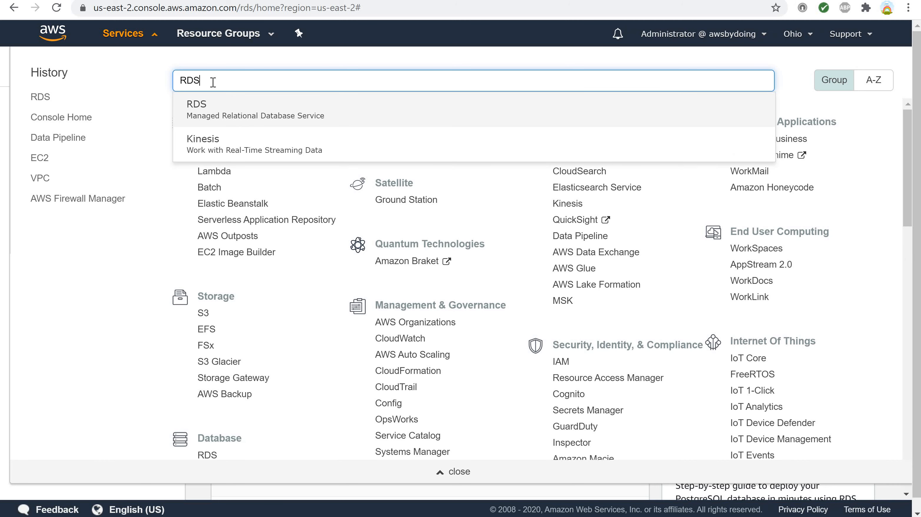
click(201, 106)
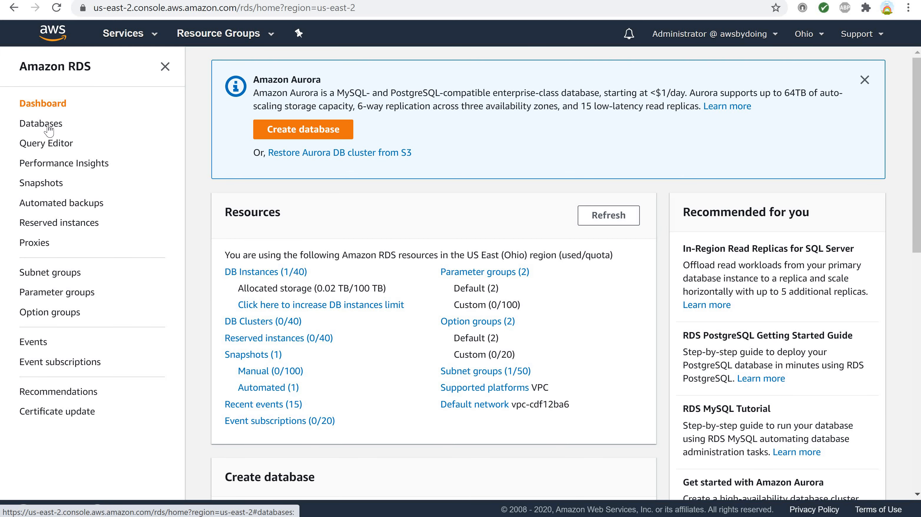
click(47, 127)
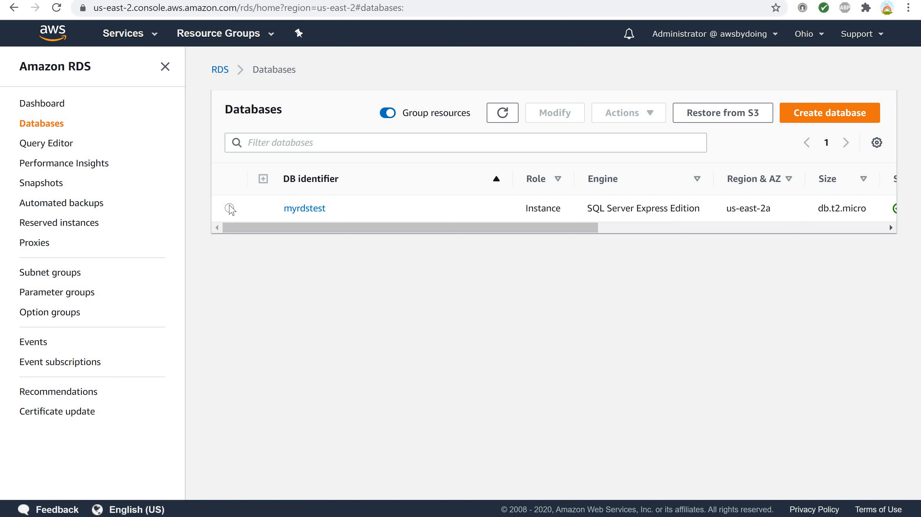
click(255, 211)
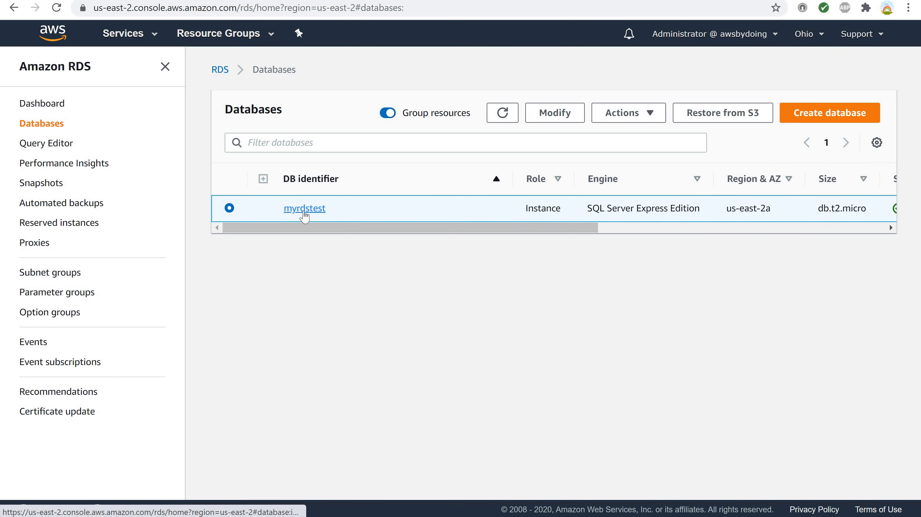
click(304, 210)
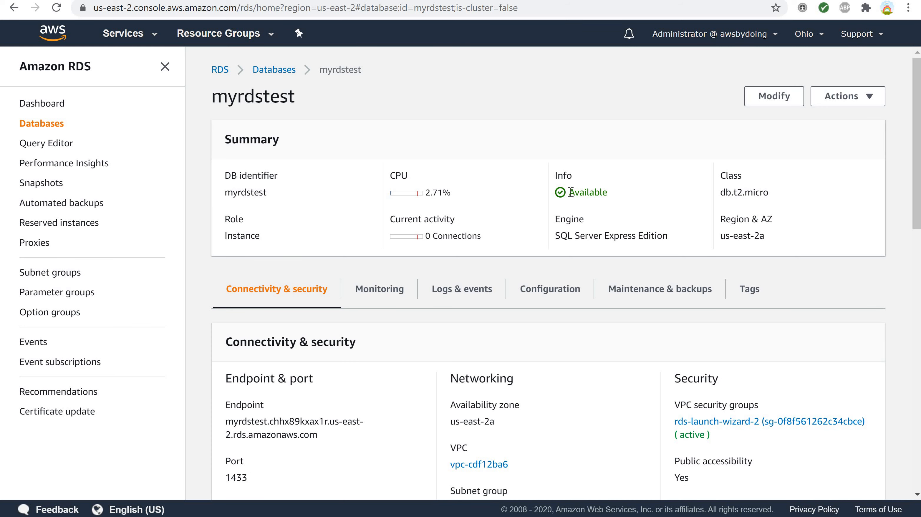
drag(591, 193, 615, 195)
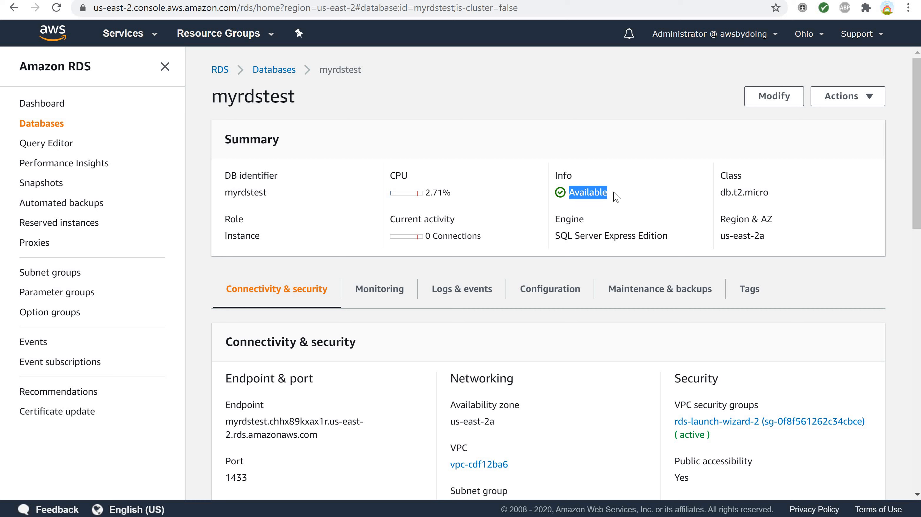
- Select the myrdstest endpoint and use it as the Database Engine server name for connecting in SQL Server Management Studio
click(166, 67)
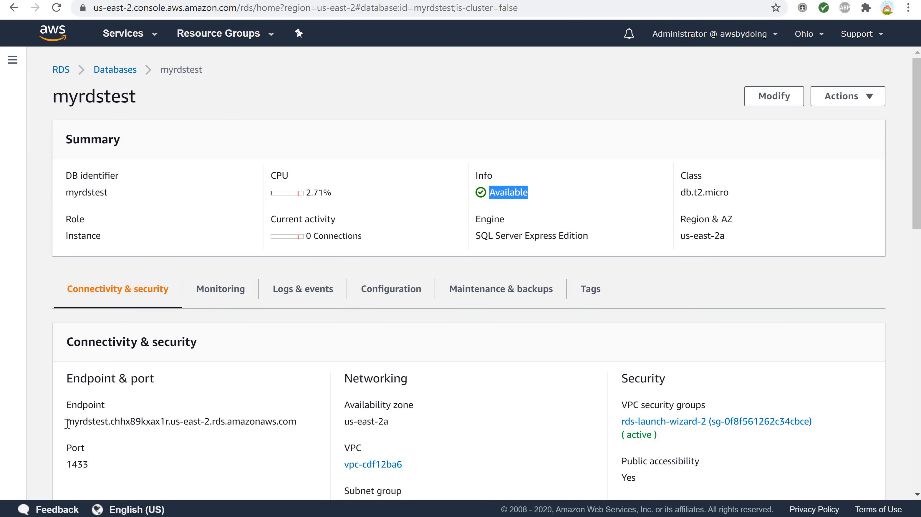
drag(68, 422, 299, 431)
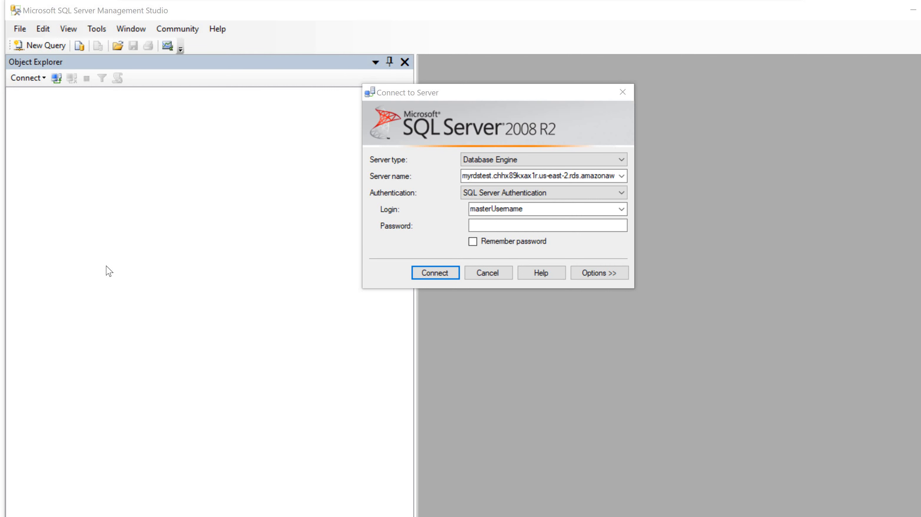
click(527, 179)
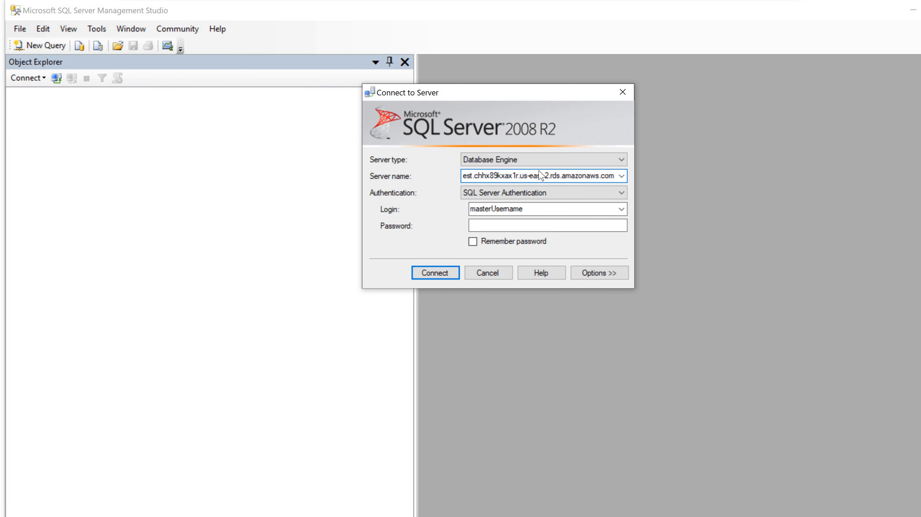
click(621, 161)
click(622, 164)
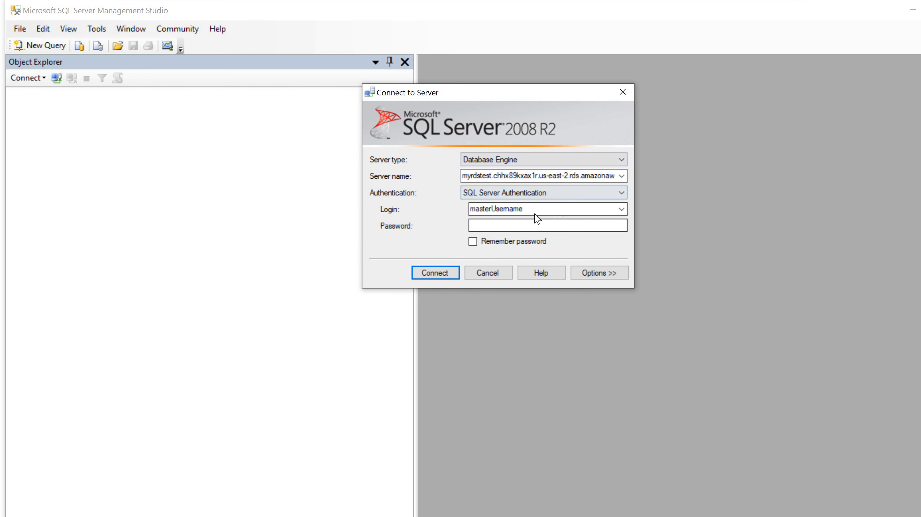
- Connect to the server using SQL Server Authentication with the login masterUsername and the master password
click(527, 210)
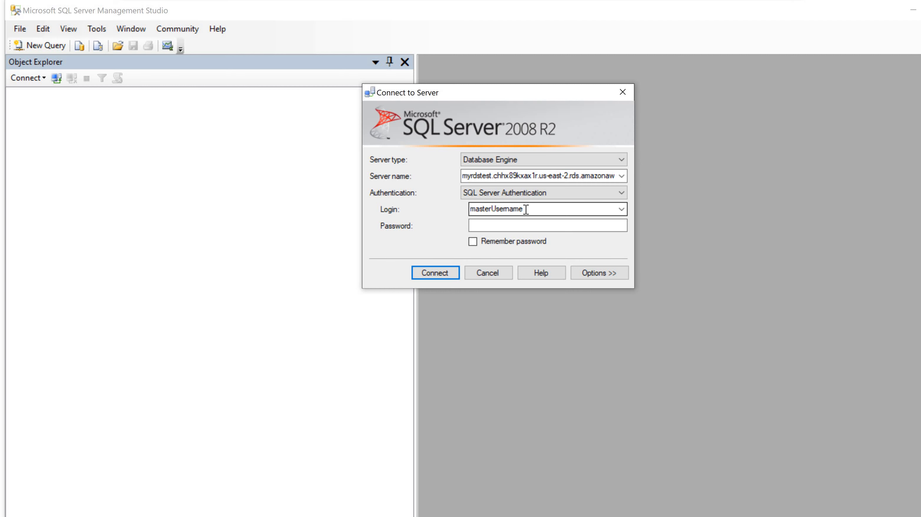
click(504, 225)
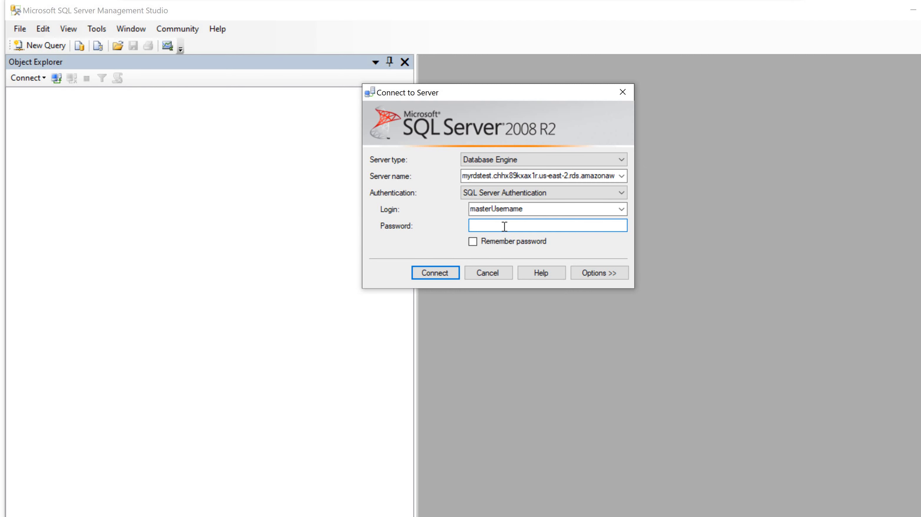
text(********)
click(438, 276)
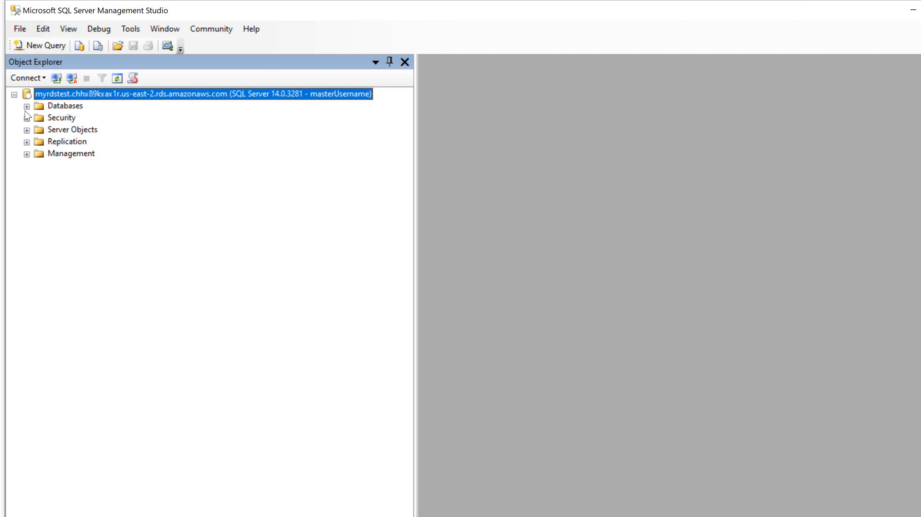
- Expand the Databases, Security and Server Objects folders of the connected server to examine their contents
click(26, 106)
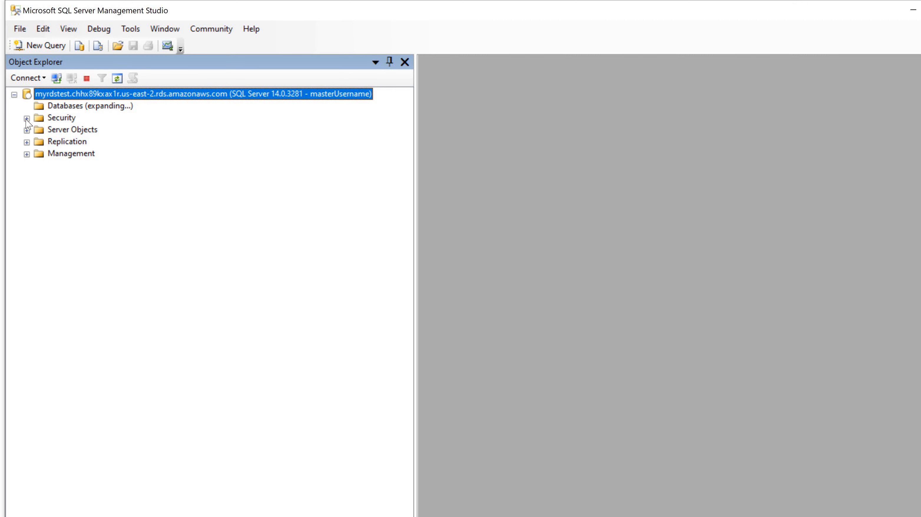
click(27, 143)
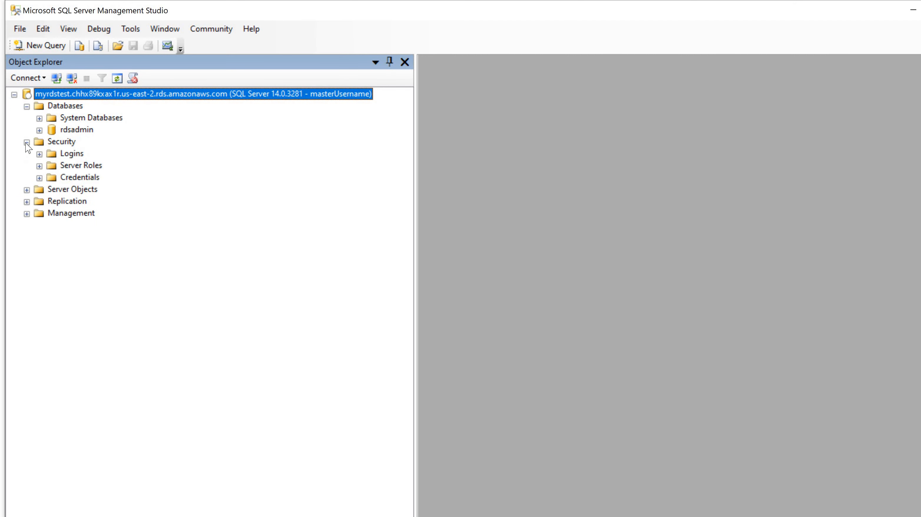
click(26, 191)
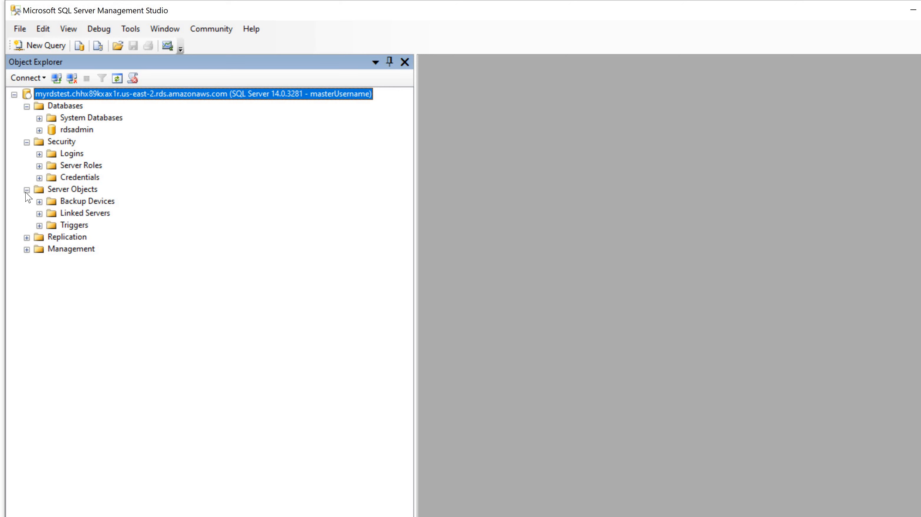
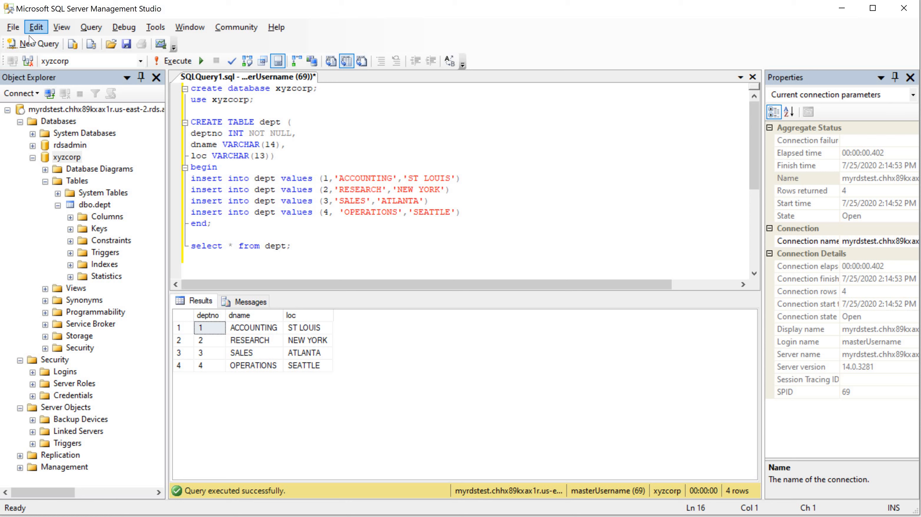
- Exit SQL Server Management Studio without saving the changes to SQLQuery1.sql
click(15, 29)
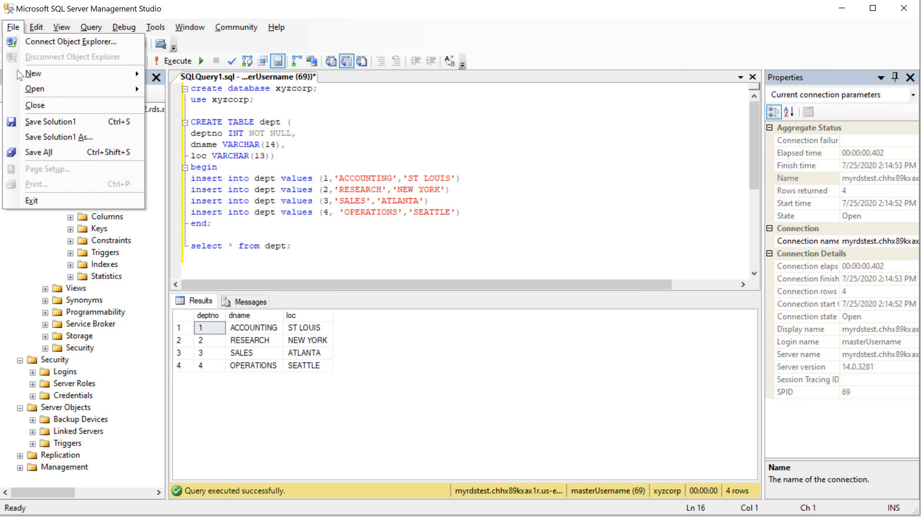
click(38, 198)
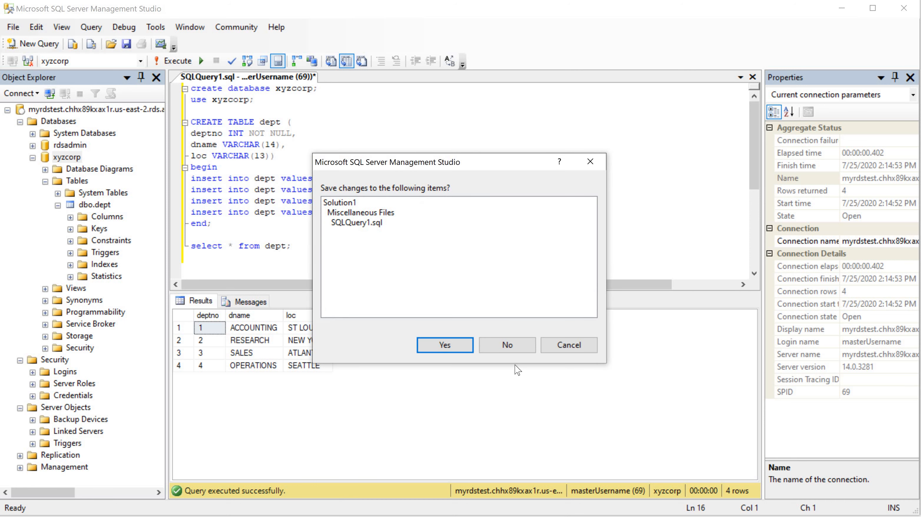
click(506, 346)
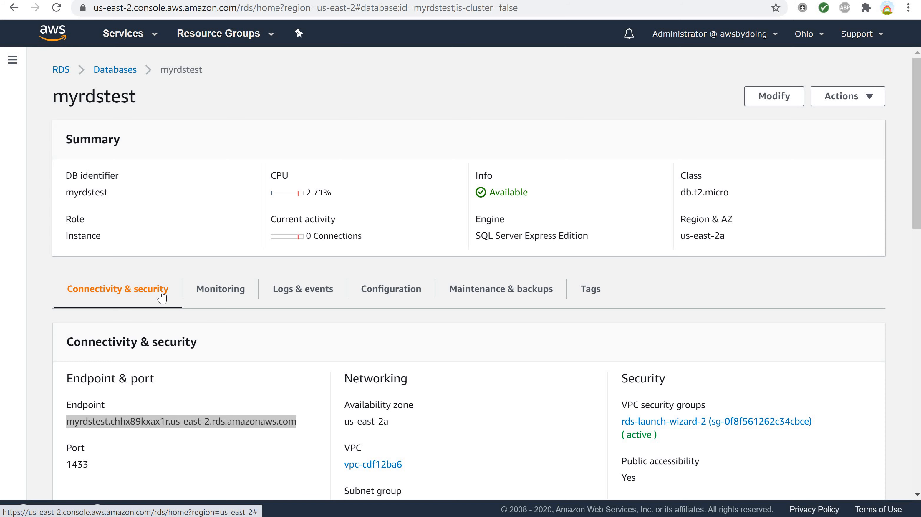
- Switch to the AWS console in the browser, find the RDS service and open the myrdstest instance from the databases list
key(alt+s)
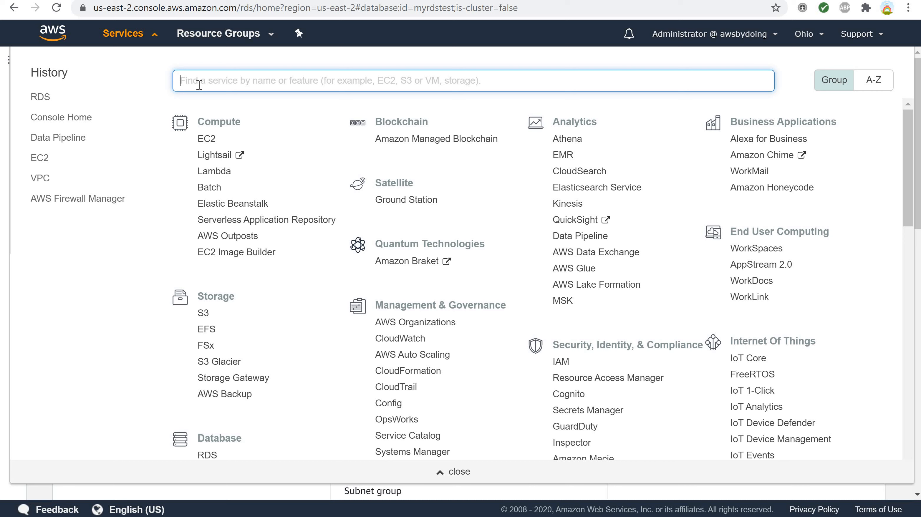
text(RDS)
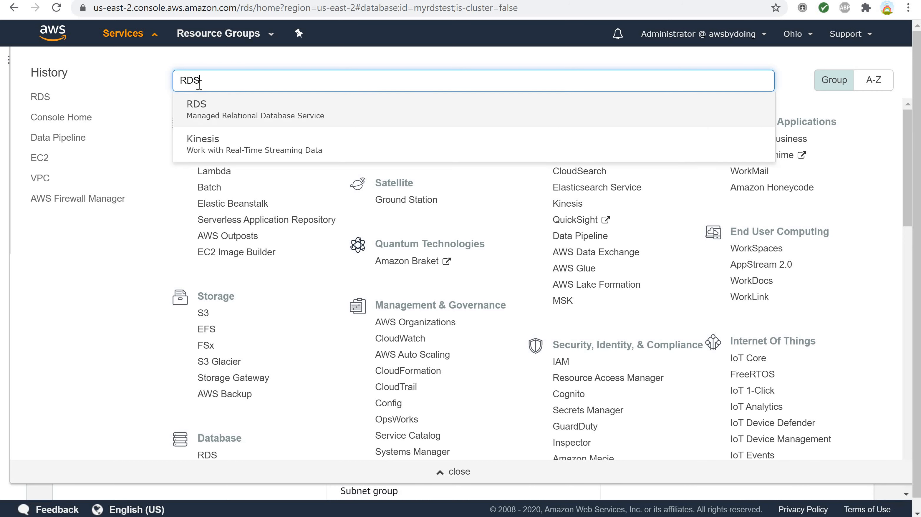
click(194, 109)
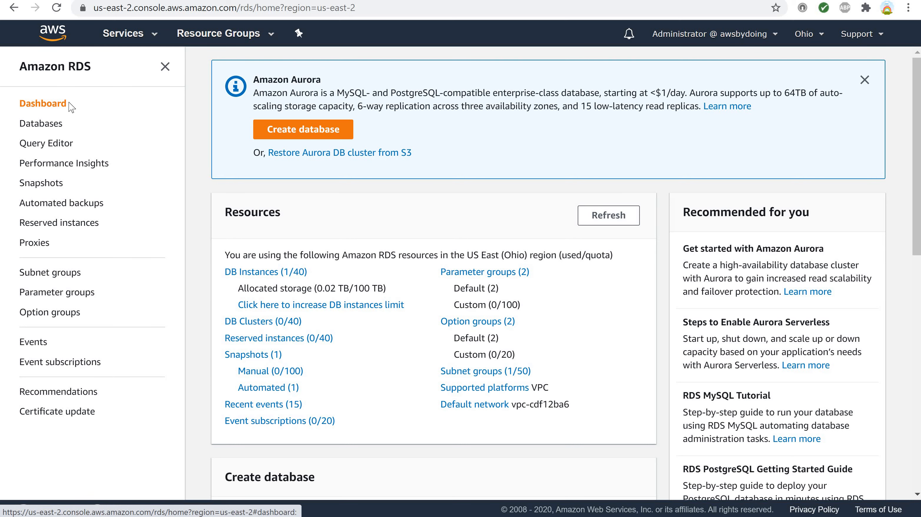
click(49, 127)
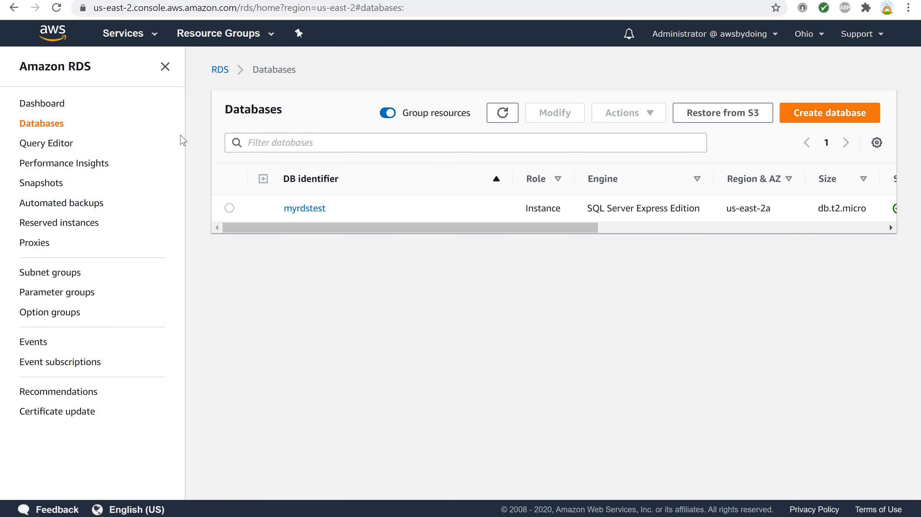
click(229, 208)
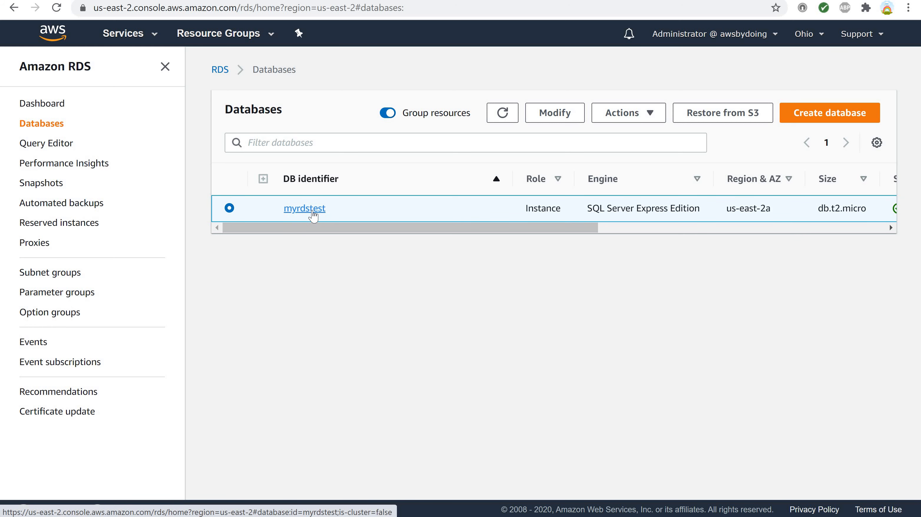
click(305, 209)
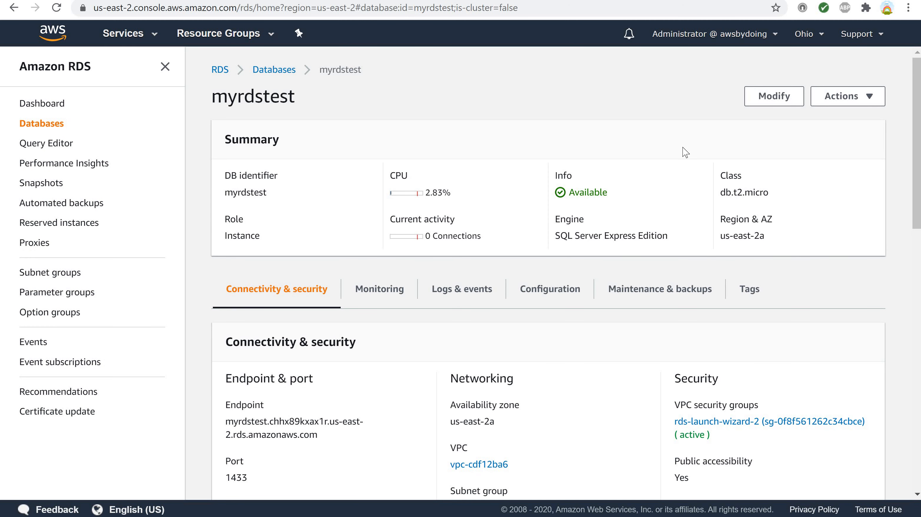
- Examine the configuration details of the myrdstest instance and its maintenance and backup settings
click(376, 290)
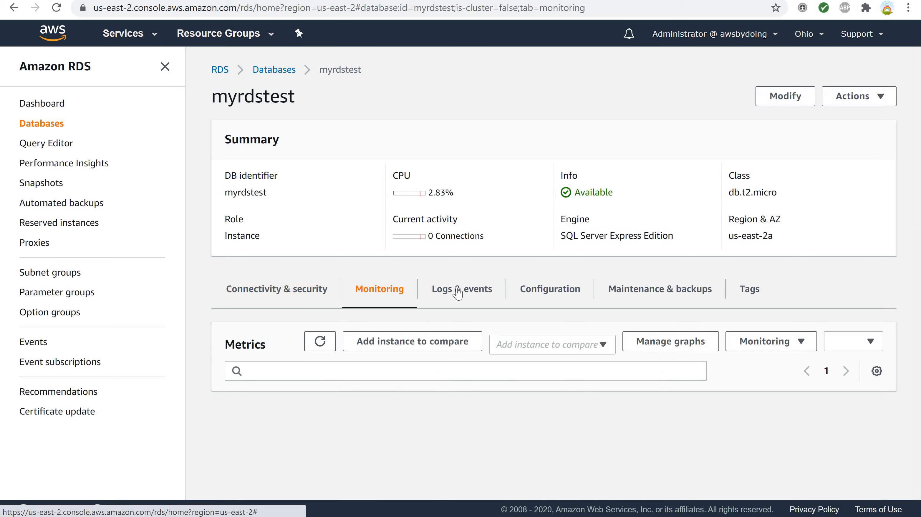
click(543, 292)
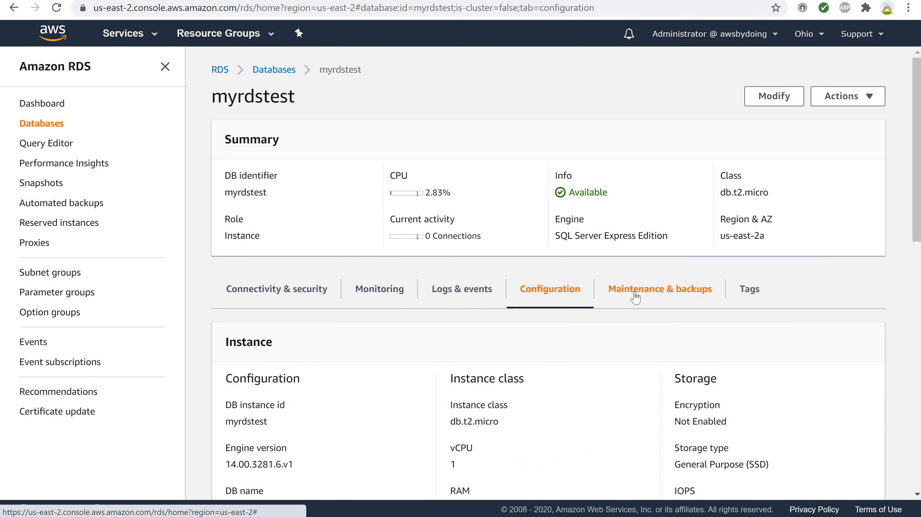
click(635, 290)
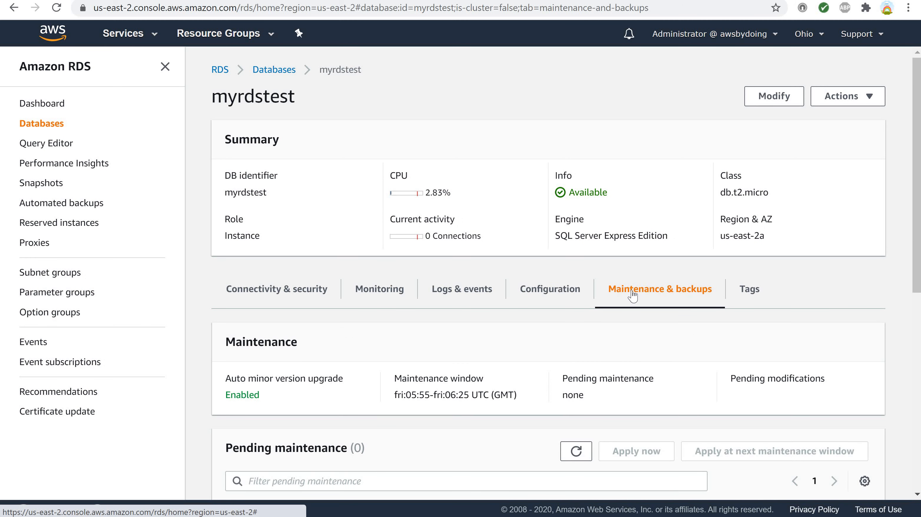
scroll(635, 295, down, 3)
scroll(633, 295, up, 3)
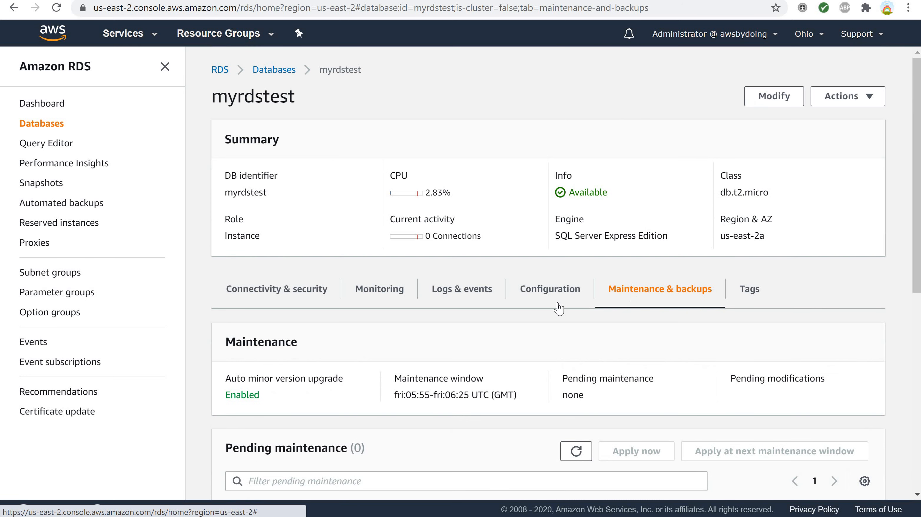
click(544, 299)
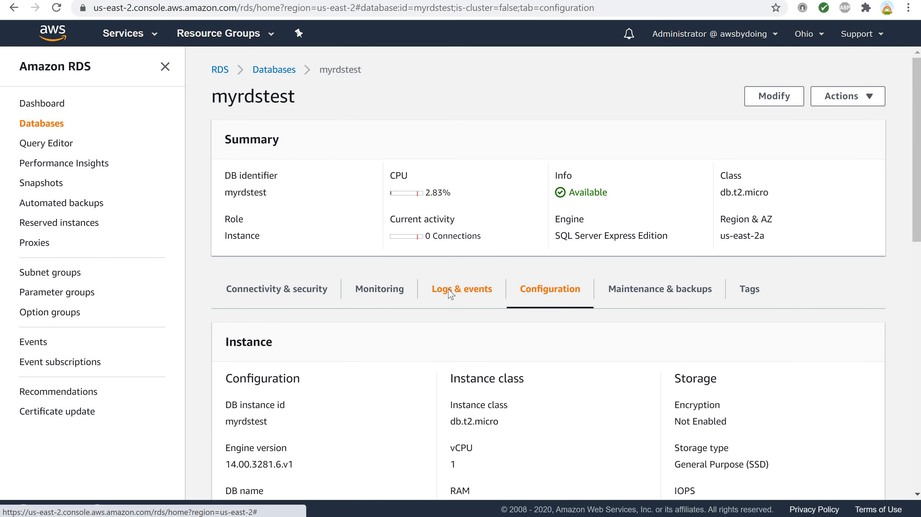
scroll(451, 293, down, 5)
scroll(450, 294, up, 5)
- Review the CloudWatch alarms, recent events and logs recorded for the myrdstest instance
click(449, 295)
scroll(449, 295, down, 3)
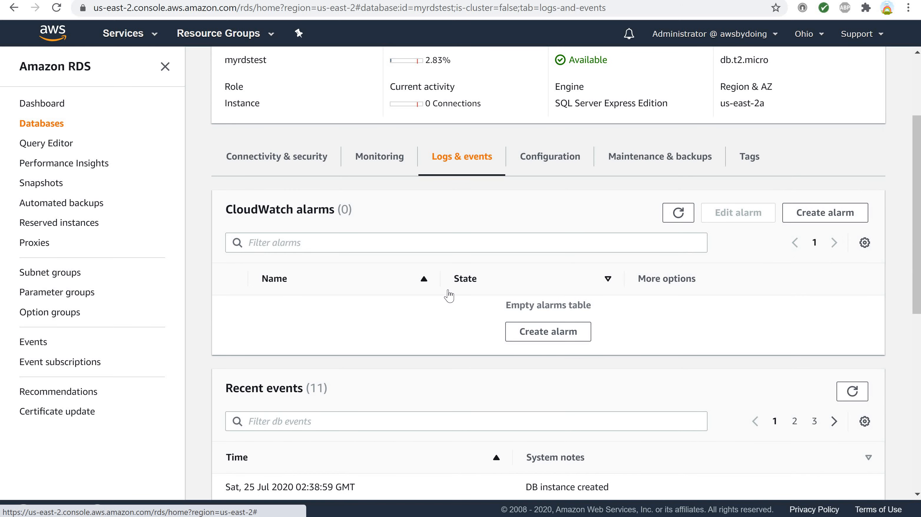
scroll(449, 295, down, 6)
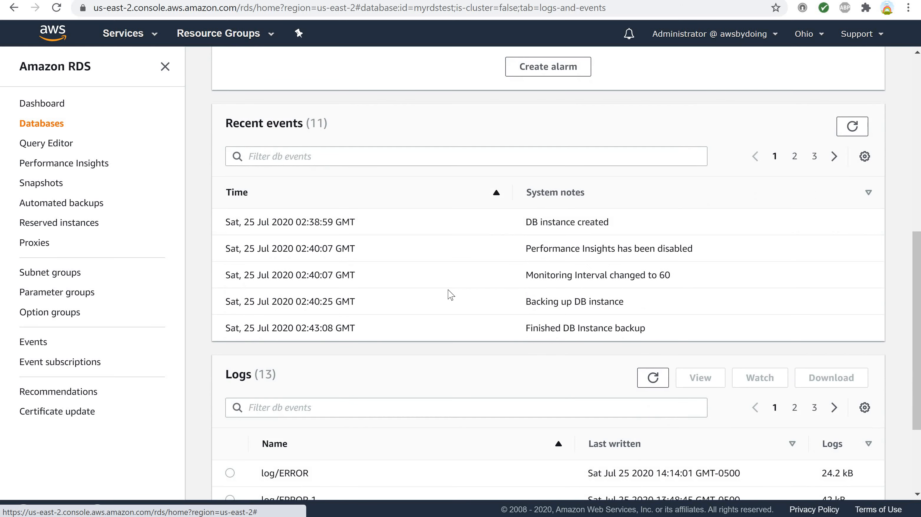
scroll(451, 295, up, 5)
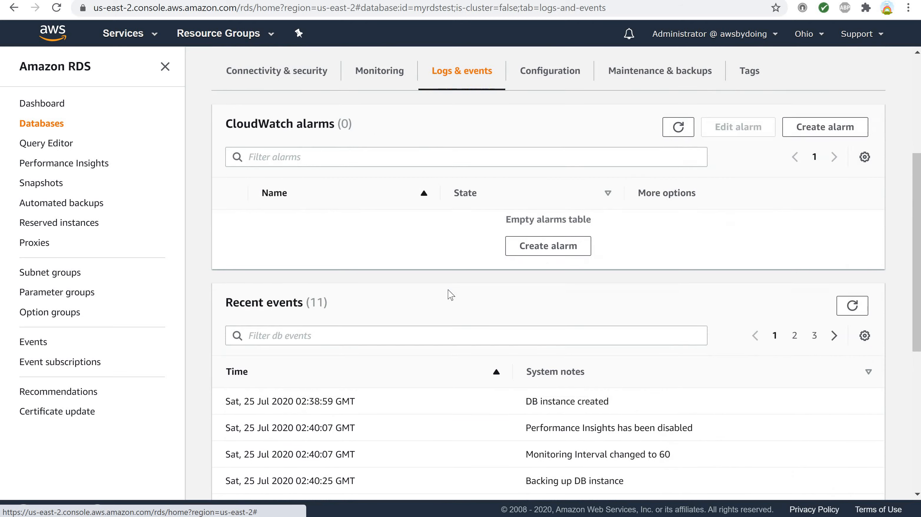
scroll(489, 351, down, 3)
scroll(456, 323, up, 5)
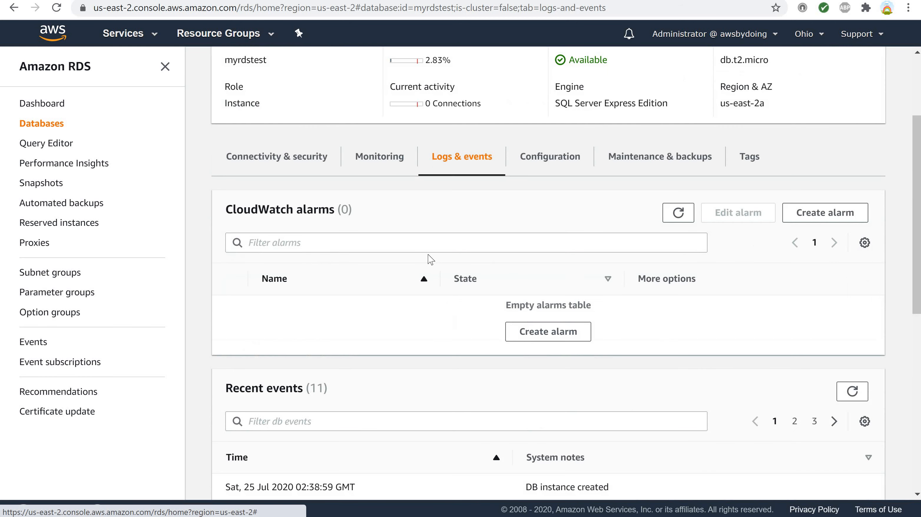
- Look through the CloudWatch metric graphs of myrdstest, then return to its connectivity and security details
click(375, 159)
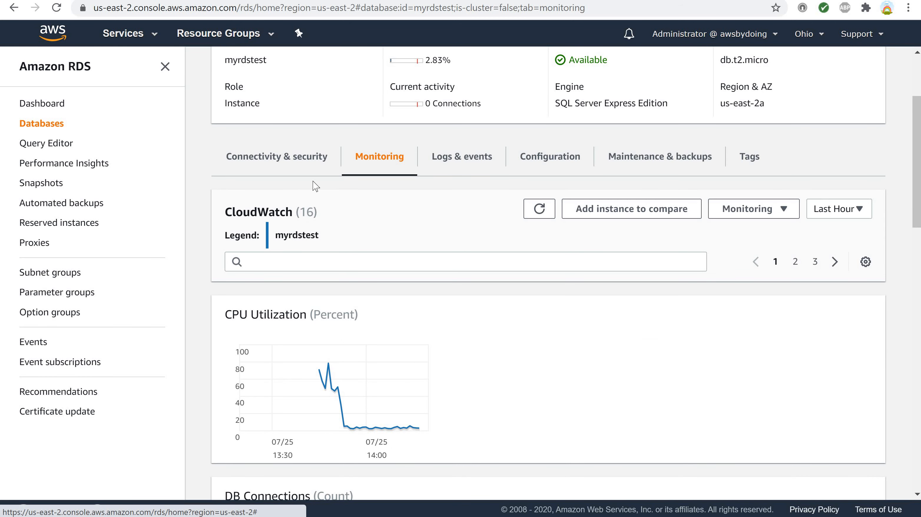
scroll(375, 258, down, 3)
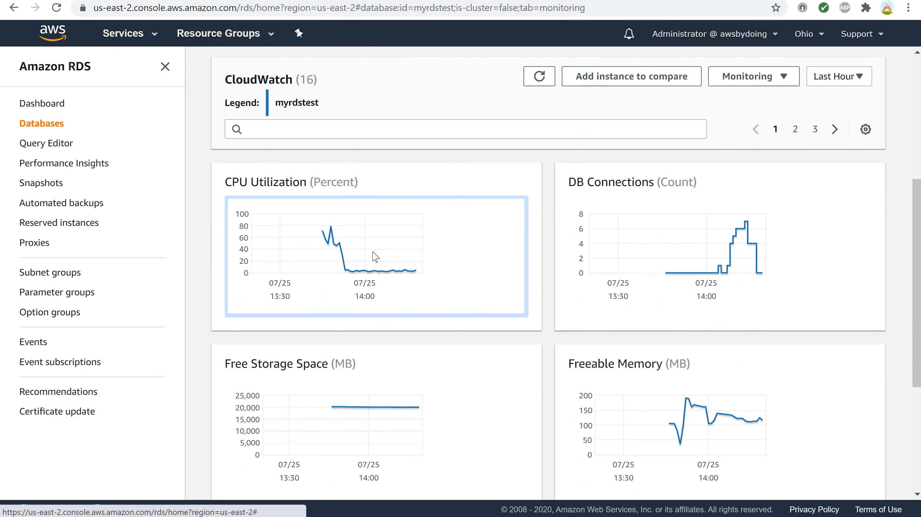
scroll(375, 257, down, 5)
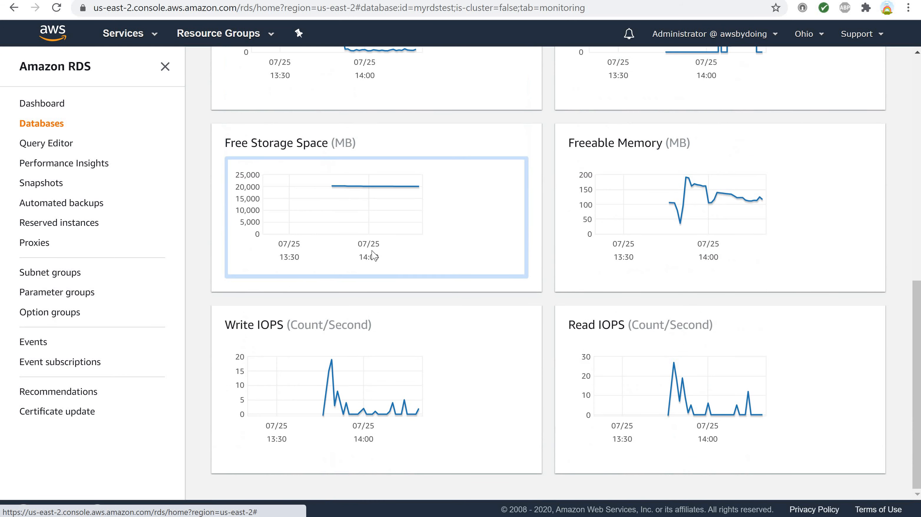
scroll(373, 256, up, 10)
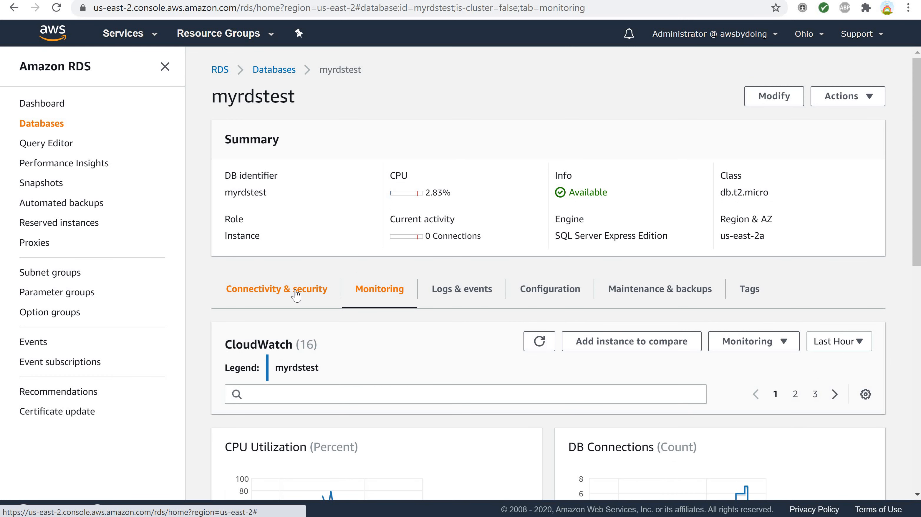
click(296, 293)
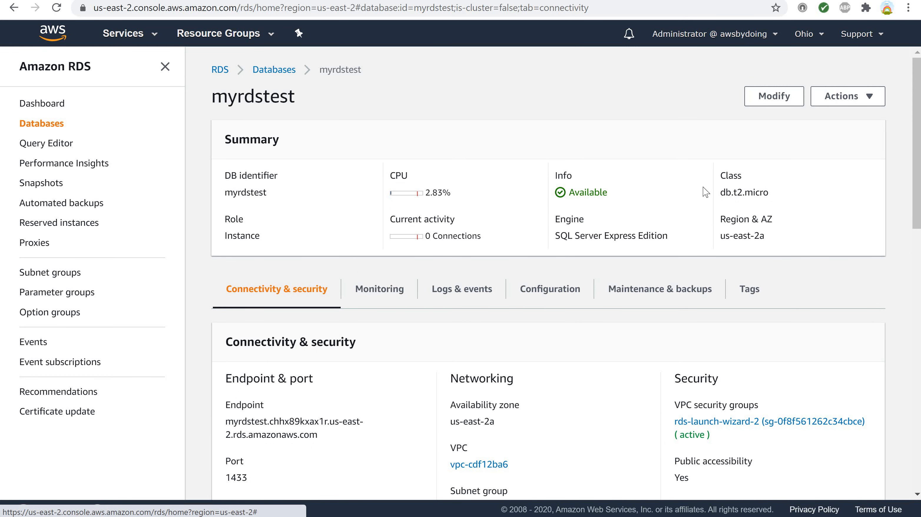
- Delete the myrdstest instance without a final snapshot or retained automated backups, acknowledging the loss of backups and confirming with "delete me"
click(821, 102)
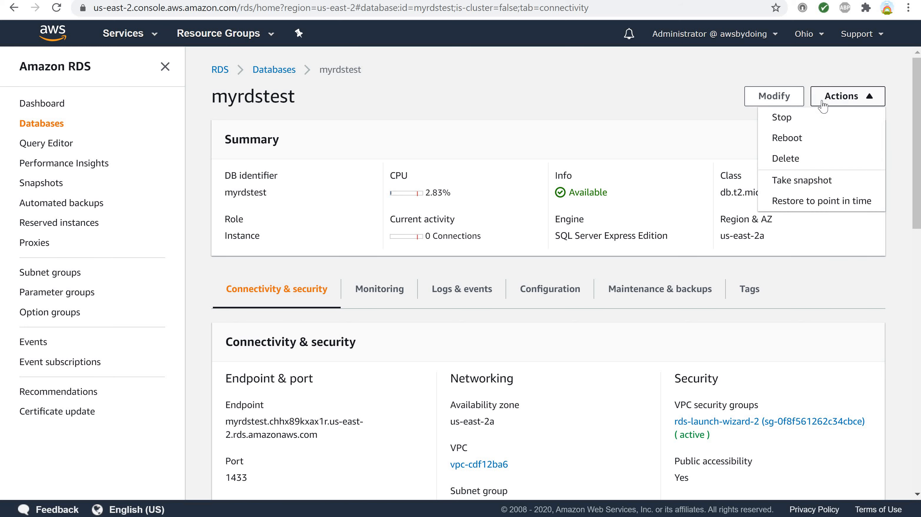
click(797, 162)
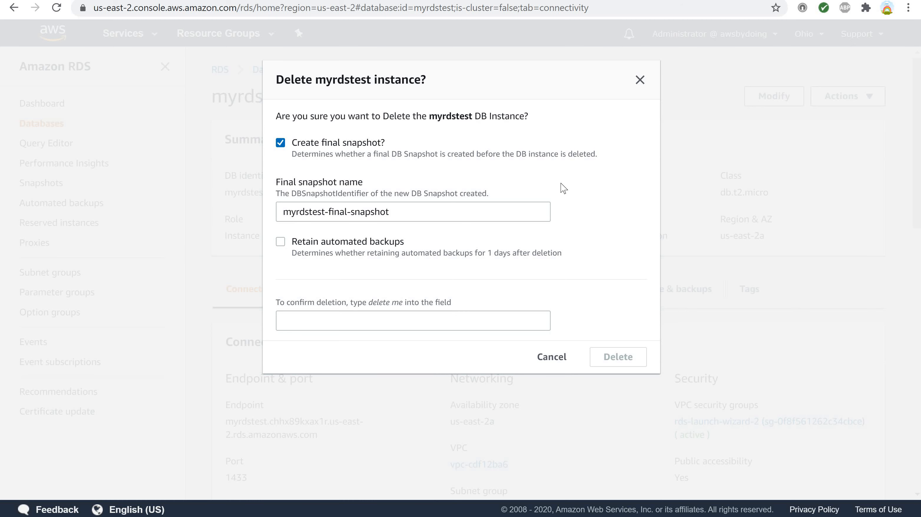
click(281, 143)
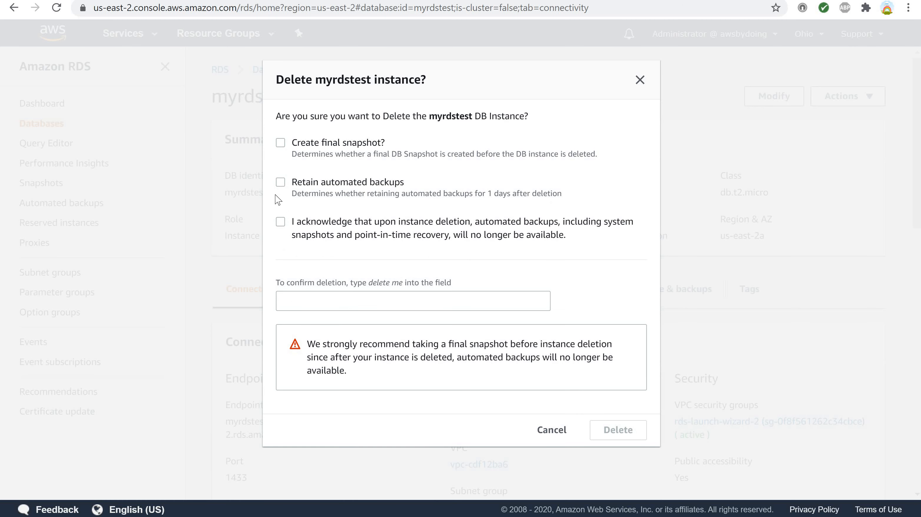
click(280, 222)
click(297, 297)
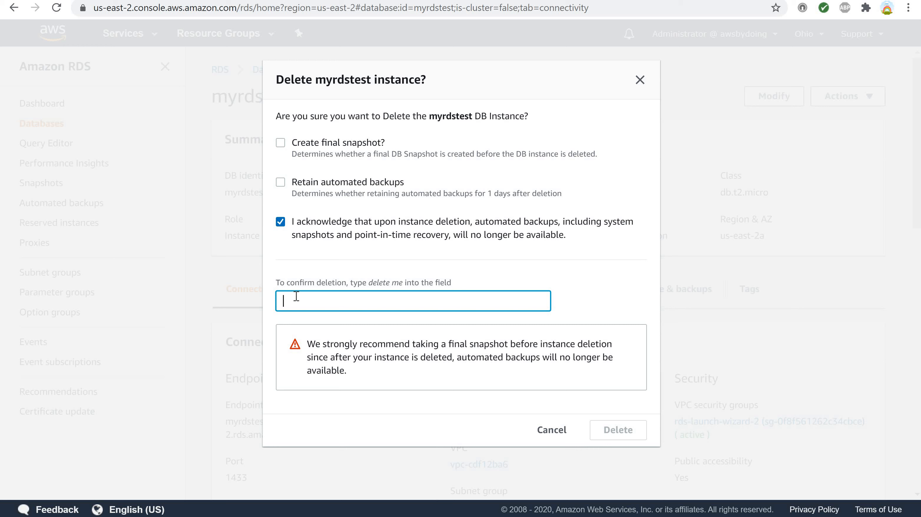
text(delete me)
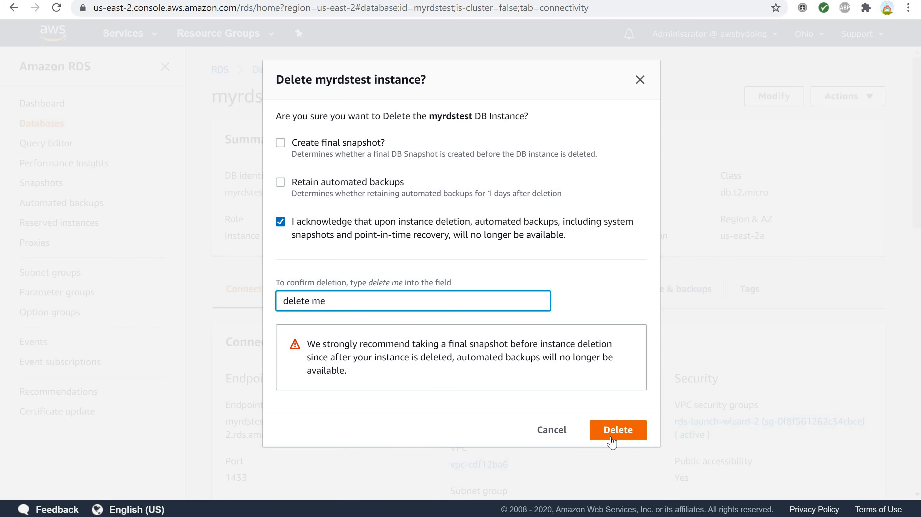
click(611, 438)
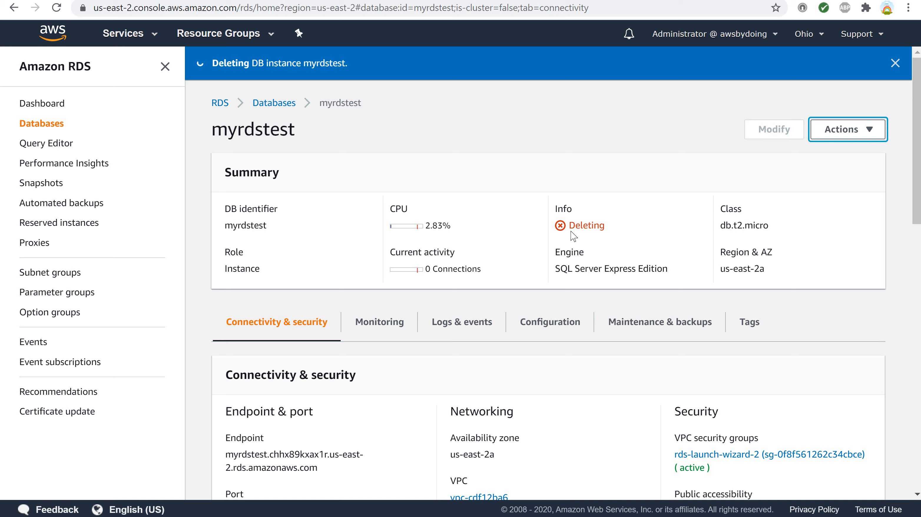
drag(570, 225, 620, 234)
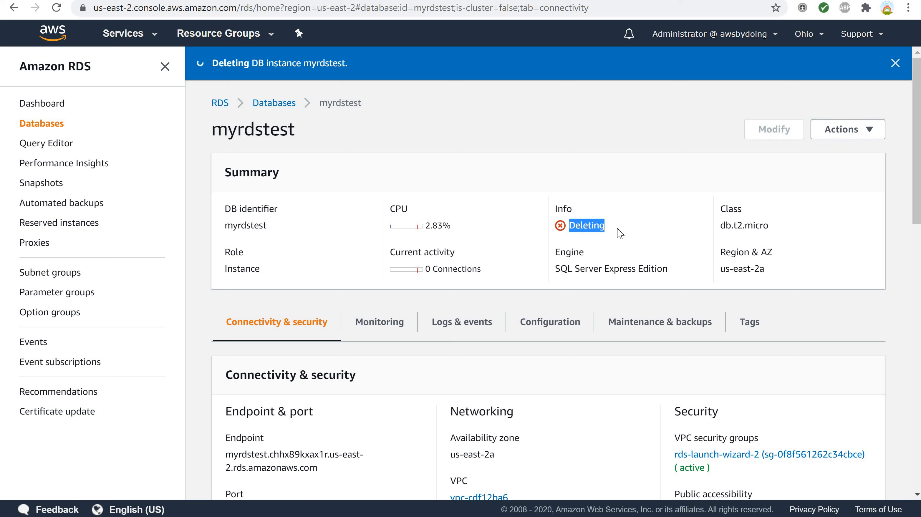